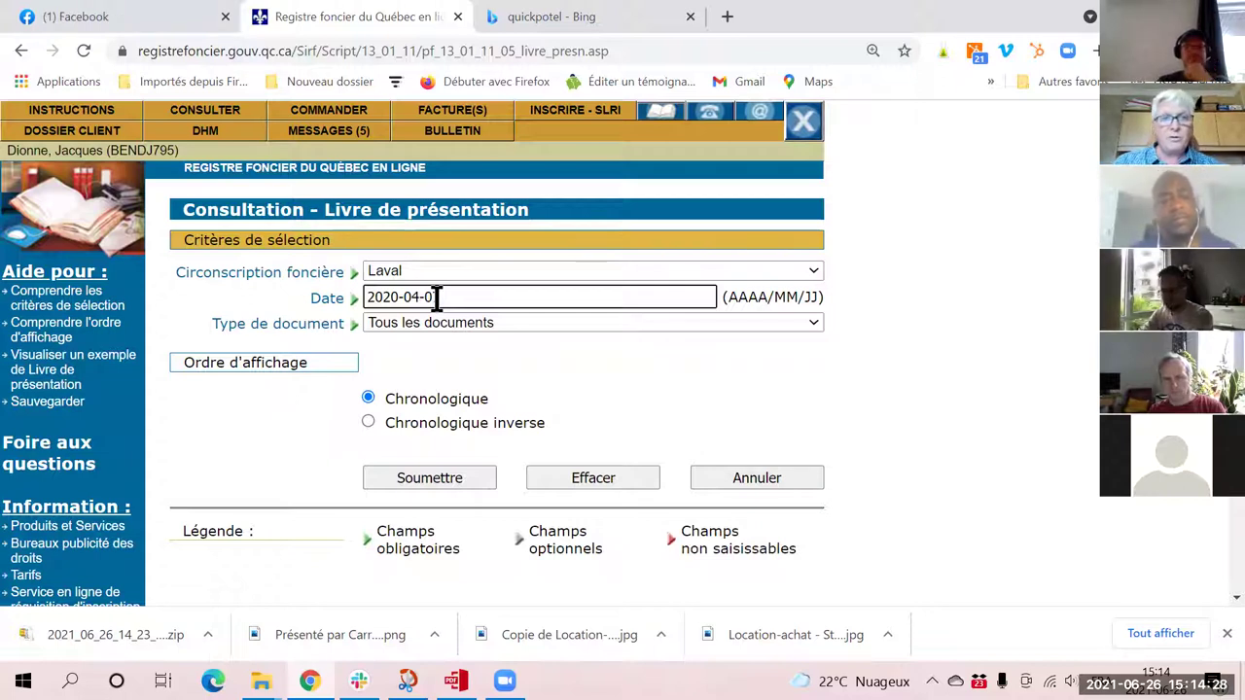
Submit the Laval Livre de présentation consultation with the date 2020-04-07 and confirm the paid request.
text(7)
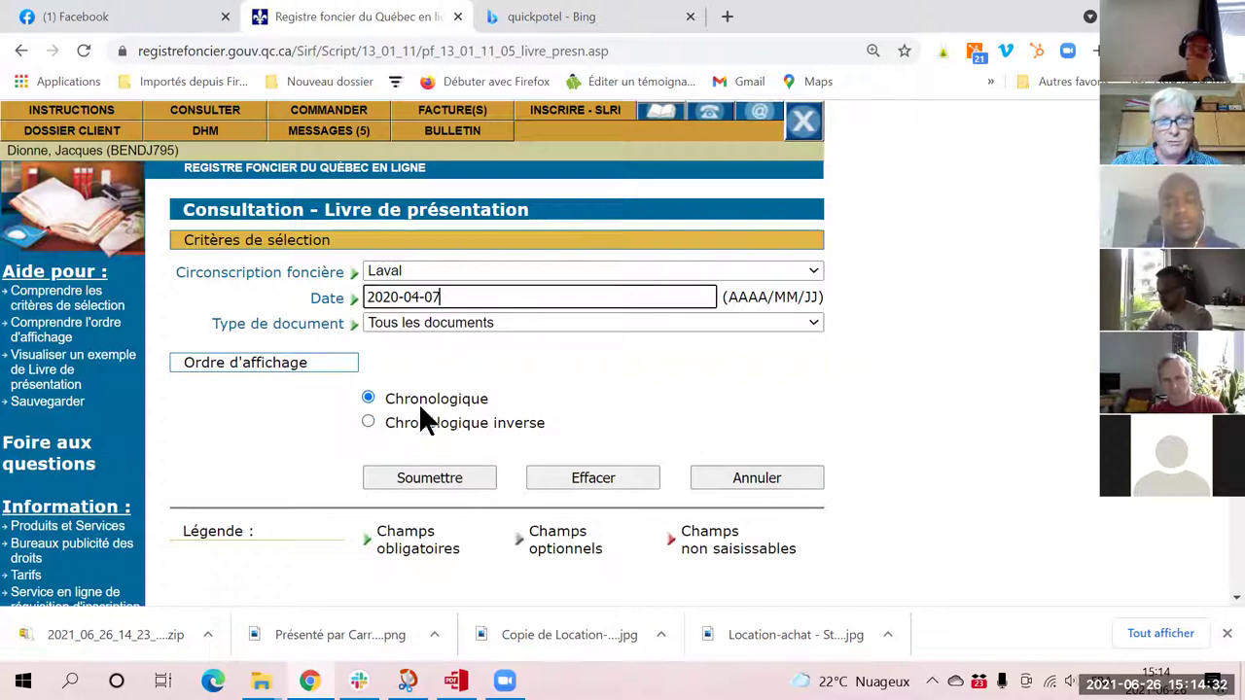
click(477, 472)
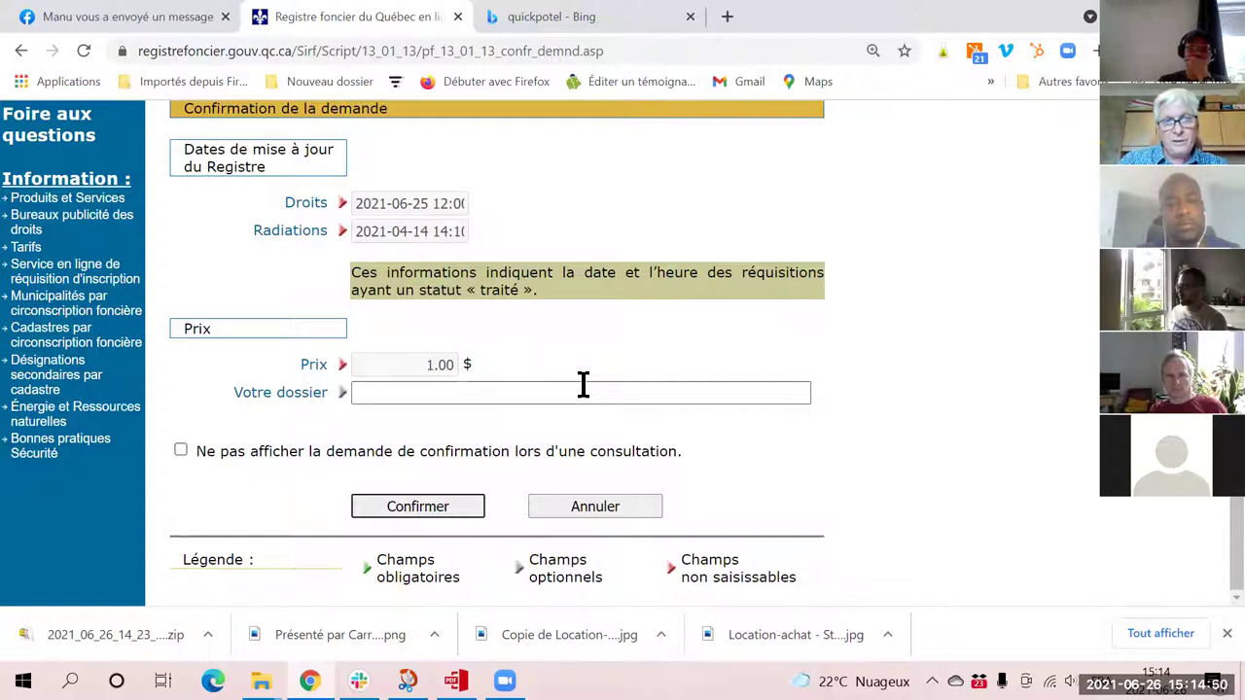
click(409, 510)
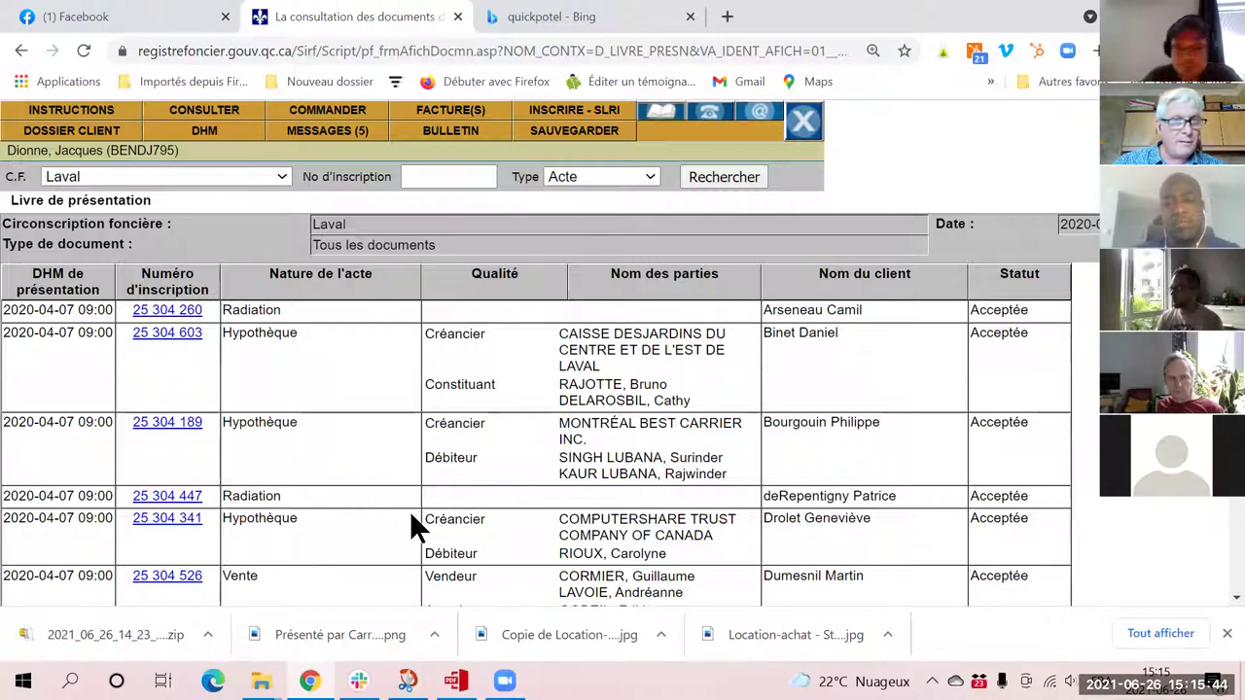
Look through the full Livre de présentation list from the first entry to the last, including the Statut column.
scroll(574, 379, down, 5)
scroll(580, 387, down, 10)
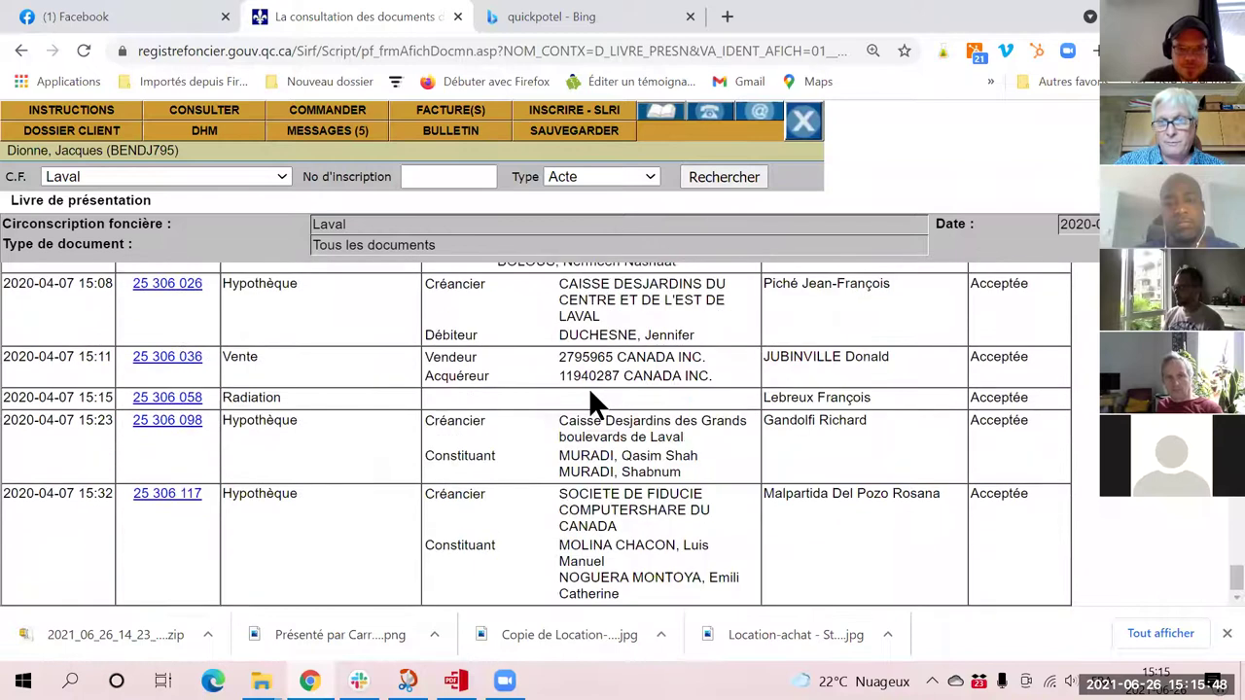
scroll(589, 391, up, 10)
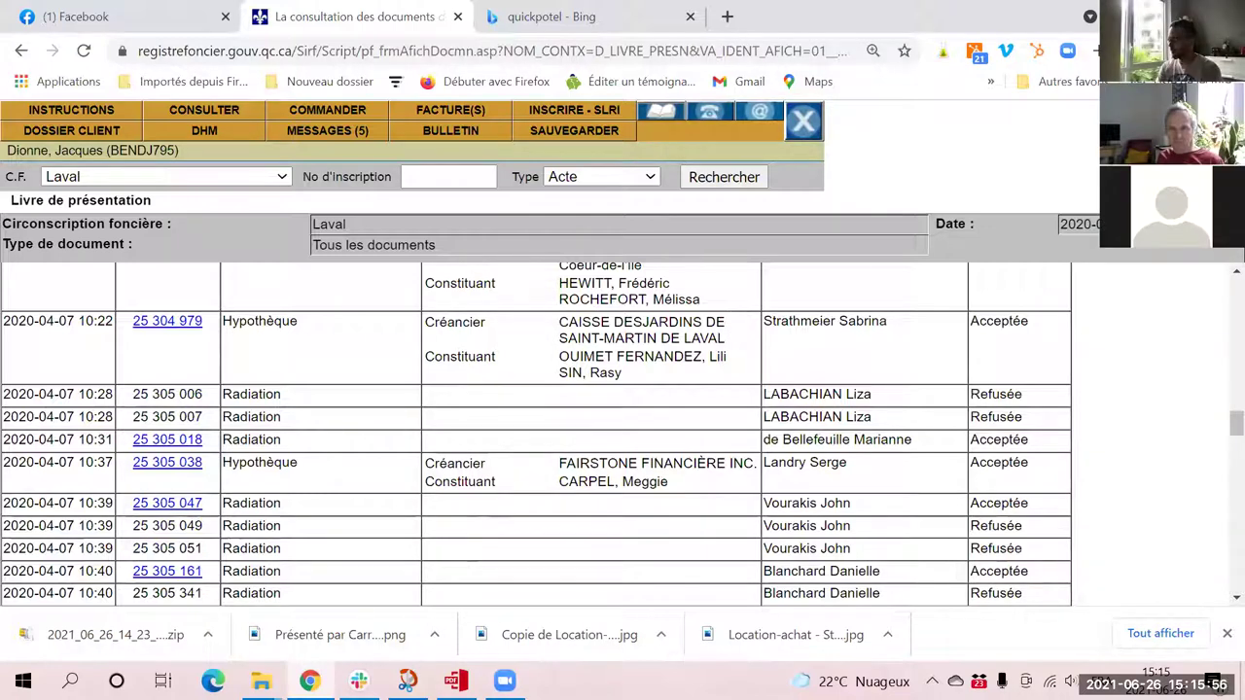
scroll(879, 311, up, 15)
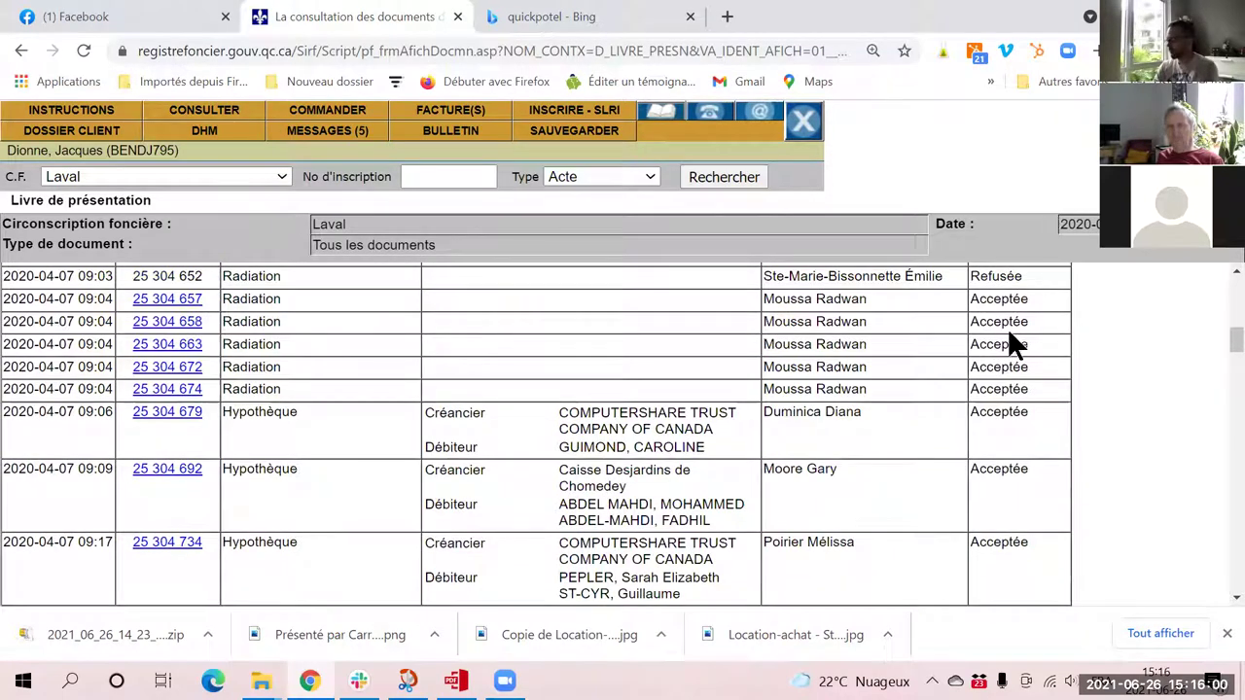
scroll(1002, 284, up, 5)
scroll(1002, 288, up, 2)
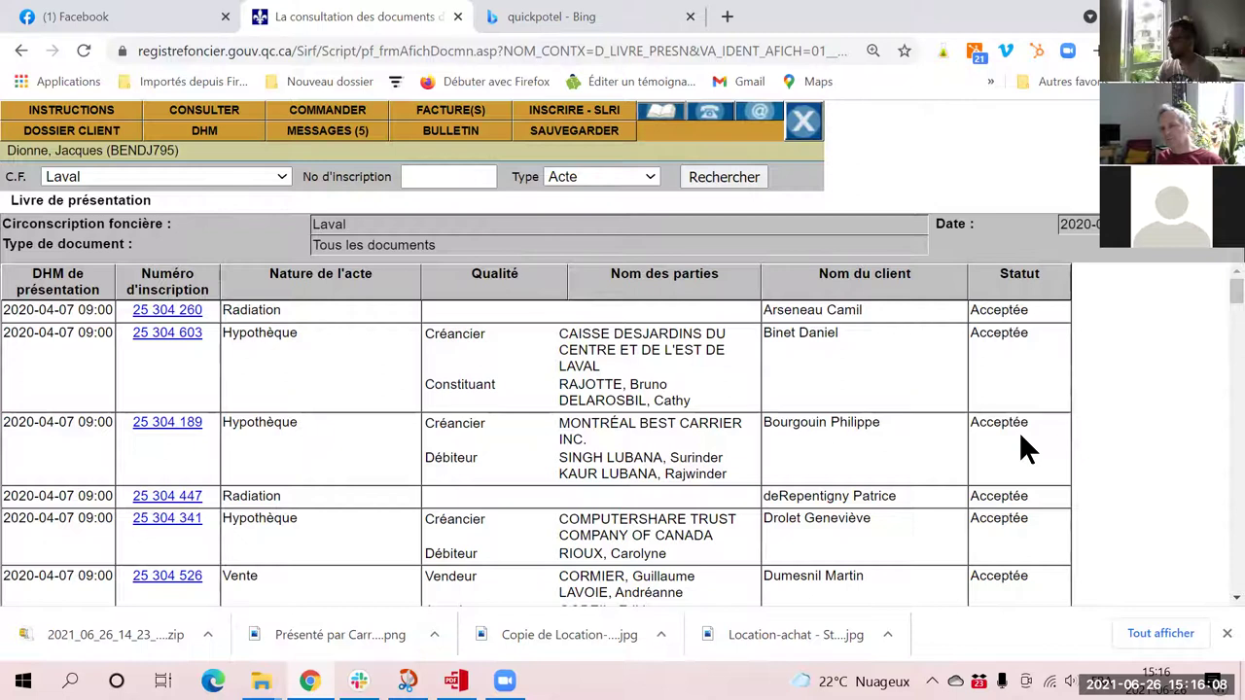
Examine the refused Radiation entry at 09:03 and the Hypothèque entry at 09:06, highlighting each act type.
scroll(1021, 440, down, 5)
scroll(1020, 436, down, 1)
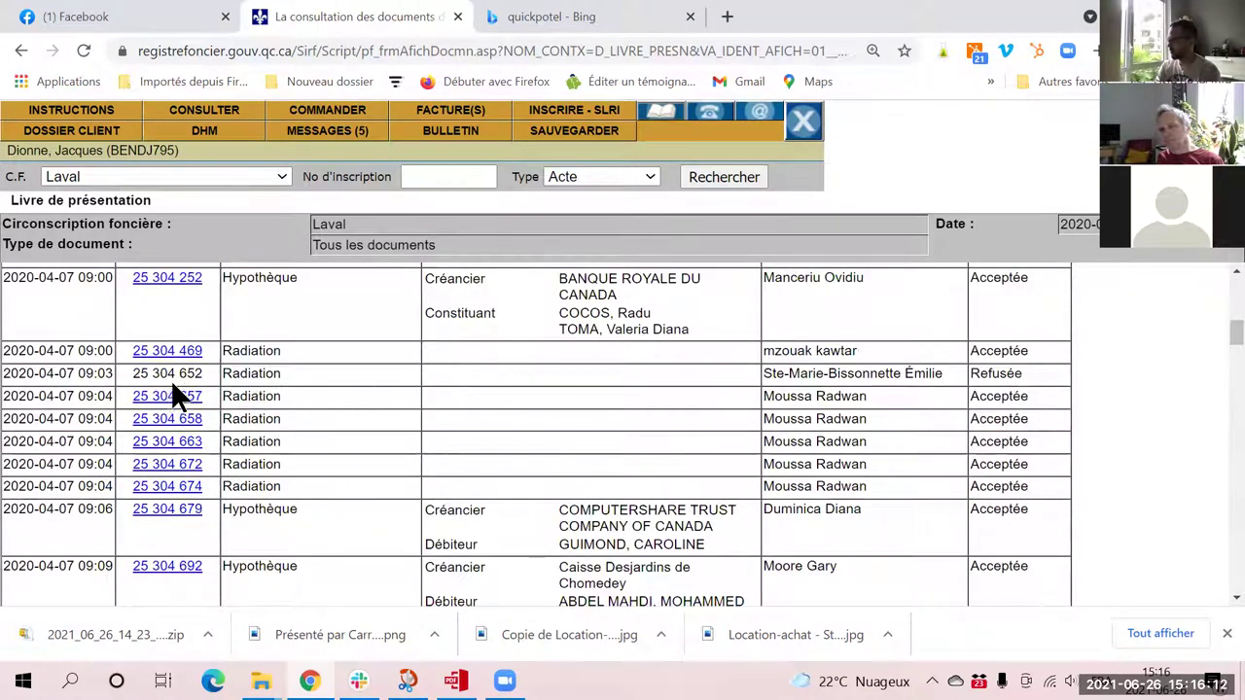
drag(231, 374, 289, 380)
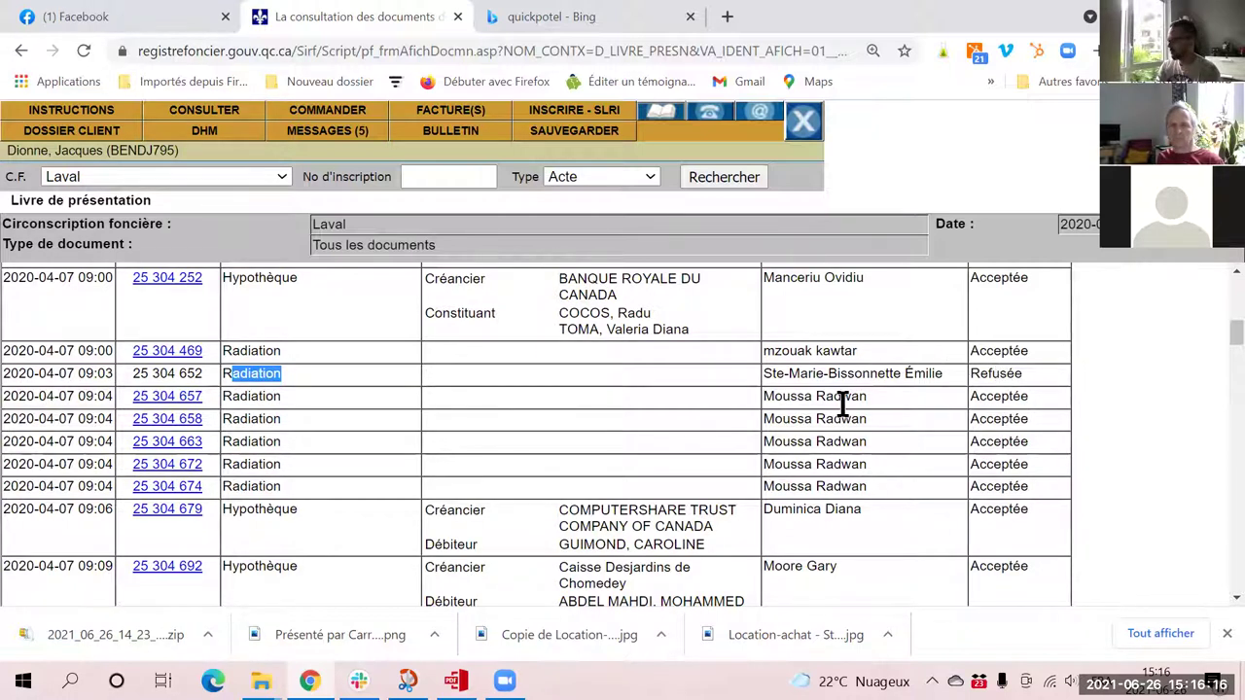
scroll(525, 445, down, 2)
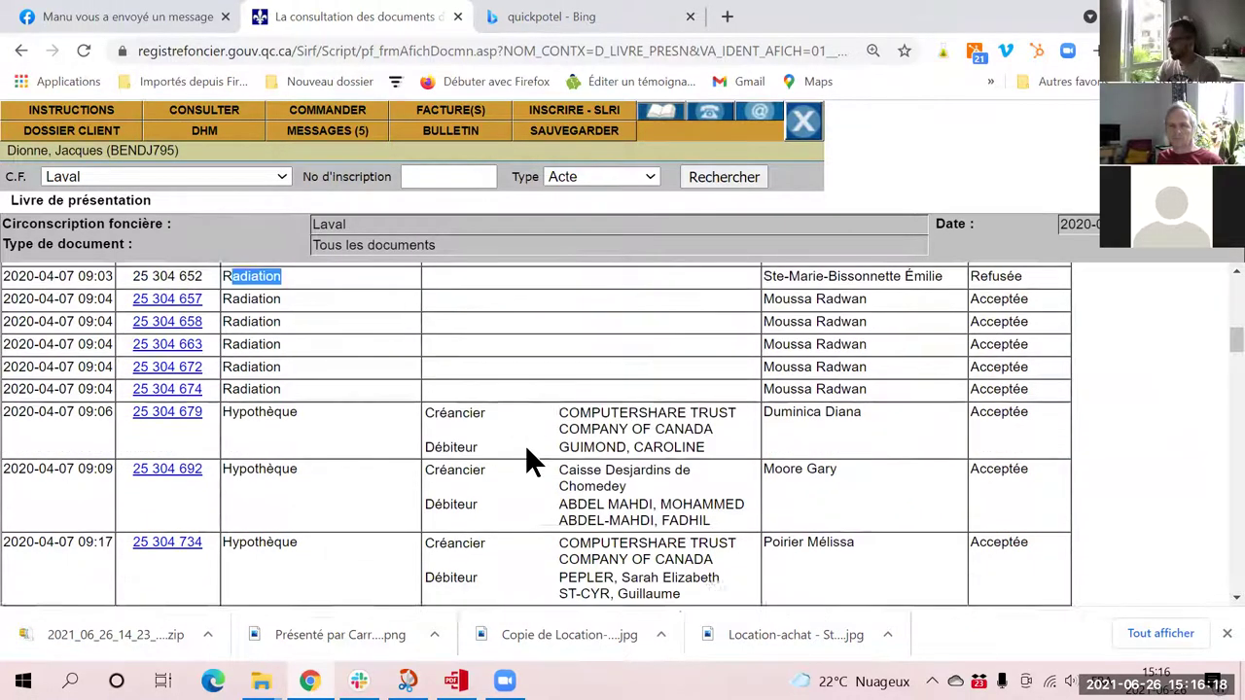
drag(225, 318, 310, 314)
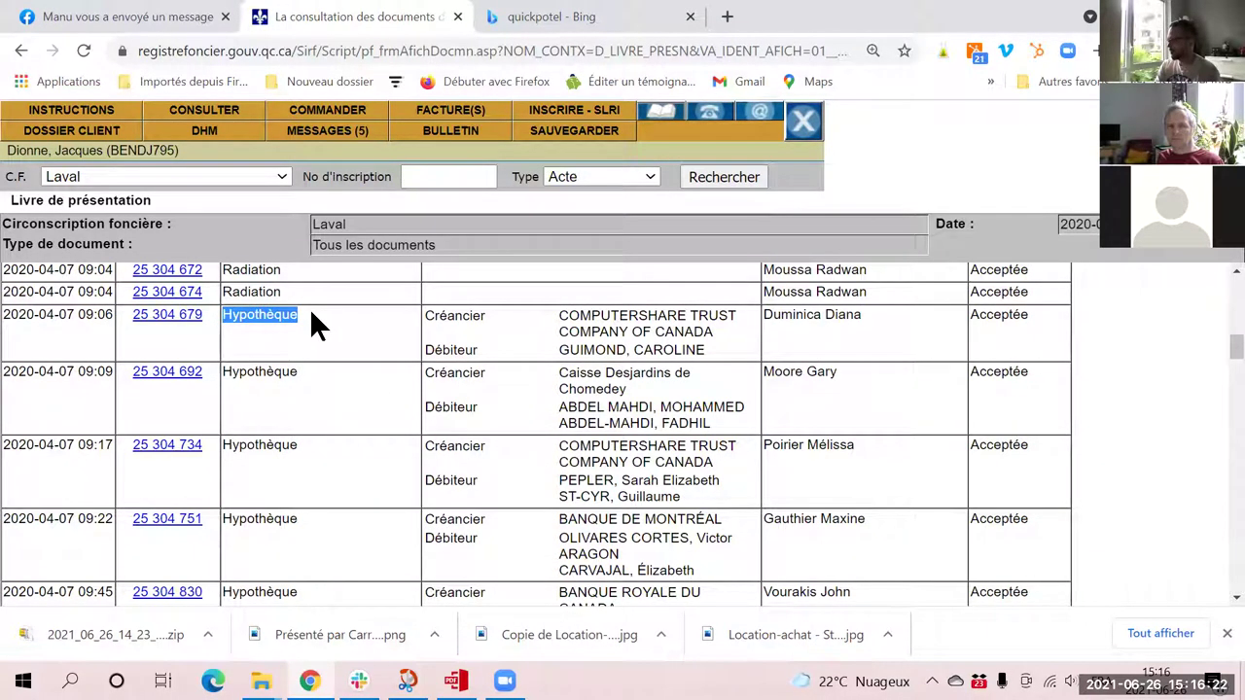
Review the first Hypothèque entry at 09:00, highlighting its act type and client name, and highlight the Nature de l'acte column heading.
scroll(311, 316, up, 10)
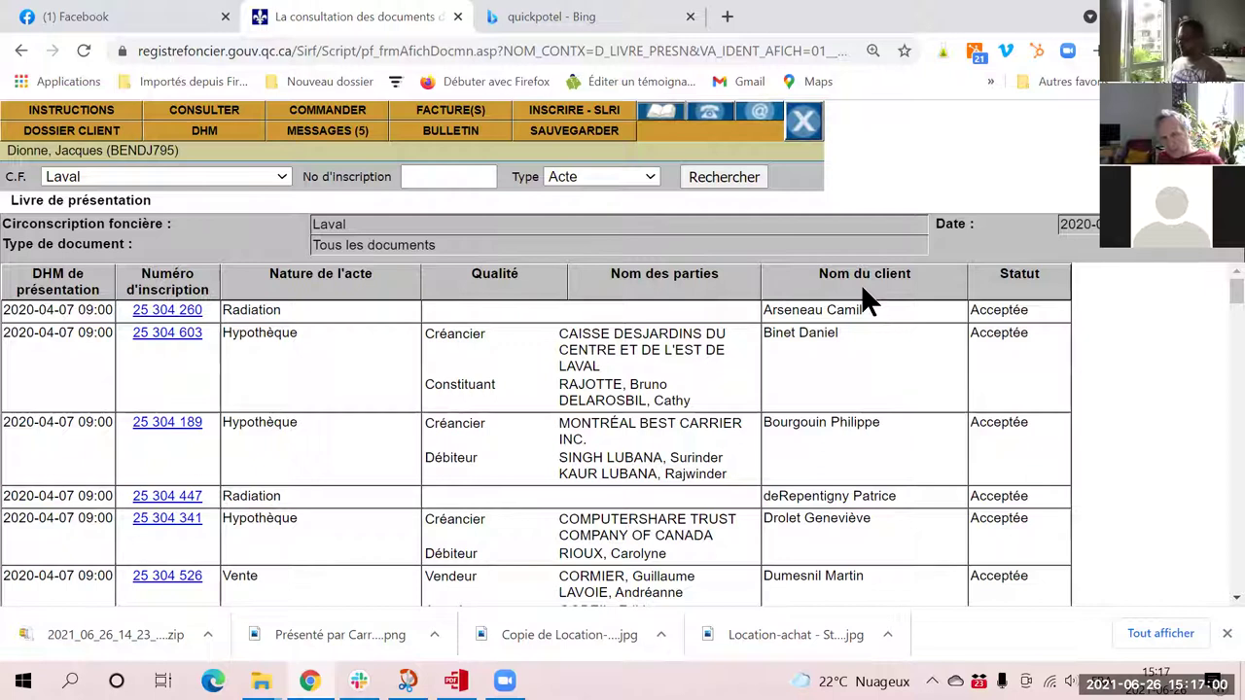
drag(225, 340, 301, 342)
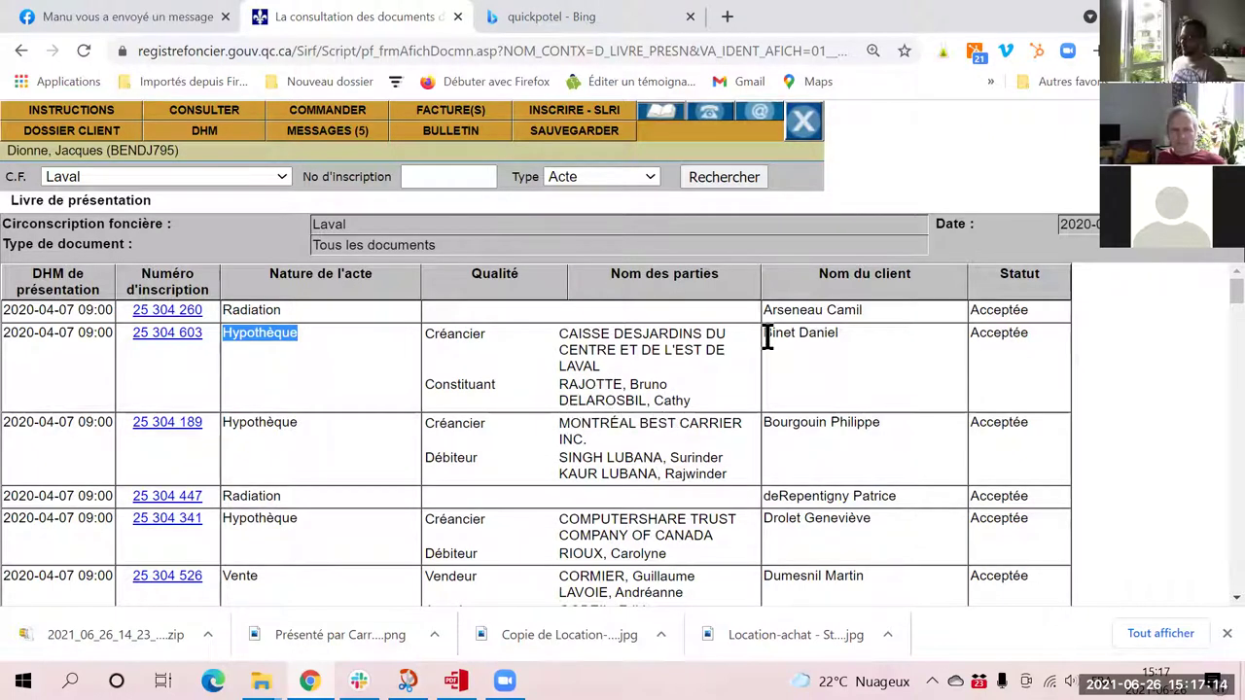
drag(767, 336, 856, 340)
mouse_move(968, 332)
mouse_down()
mouse_move(978, 314)
mouse_move(986, 328)
mouse_up()
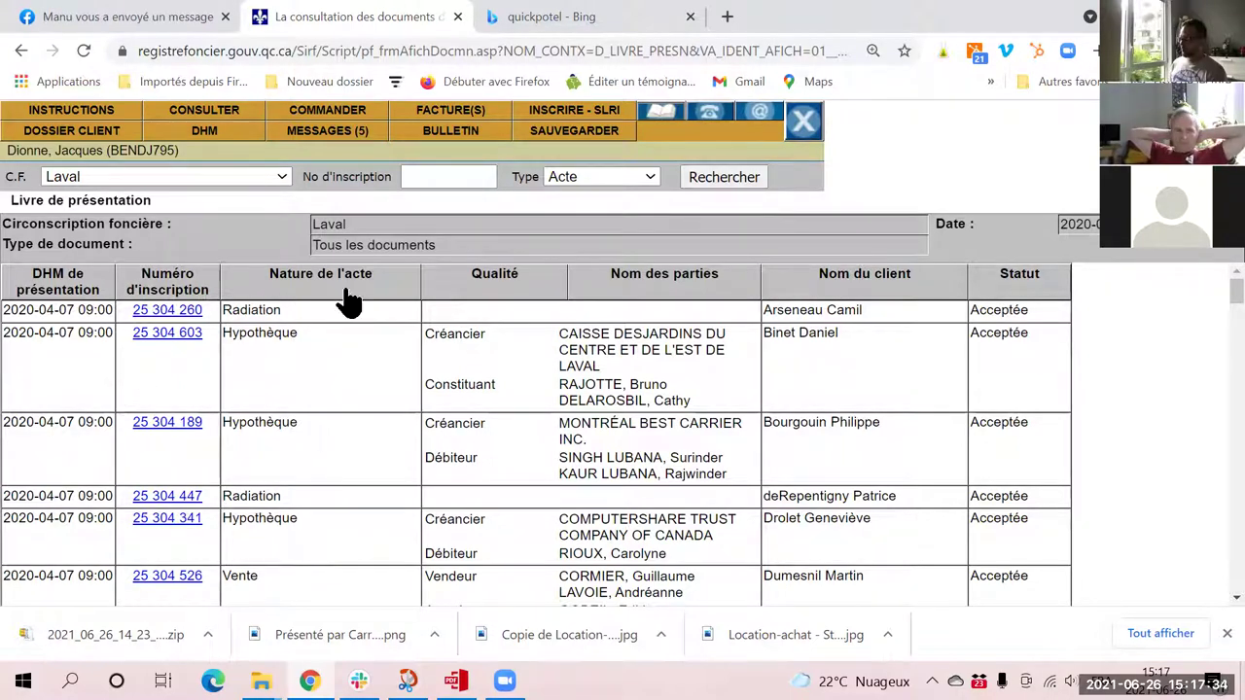
drag(265, 275, 387, 274)
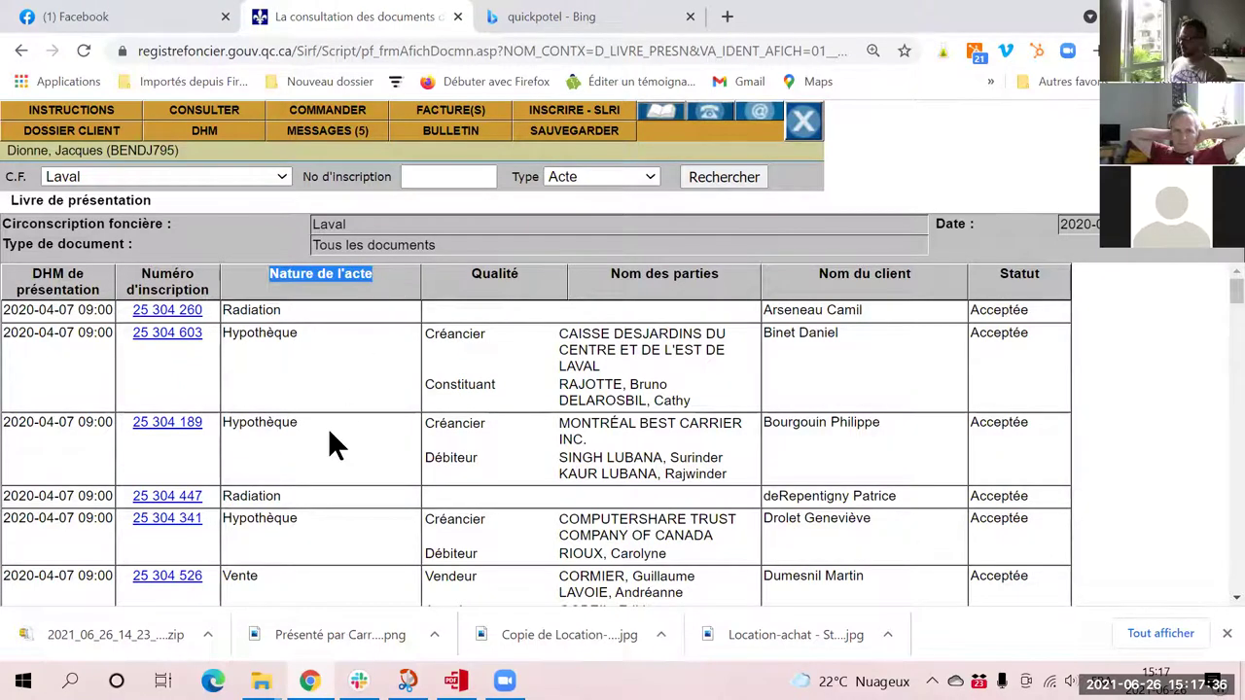
Look through the act types for the Cession d'un immeuble entry at 13:23 and highlight its act type, Cédant and Cessionnaire.
scroll(327, 427, down, 3)
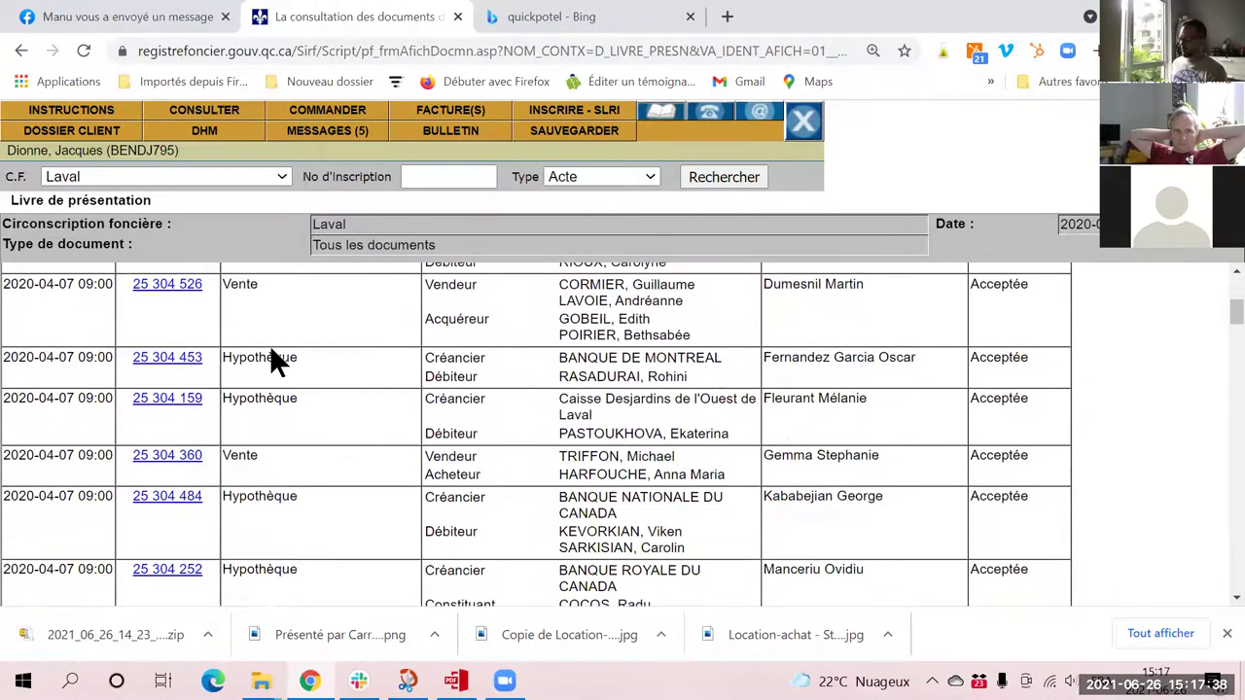
scroll(274, 360, down, 10)
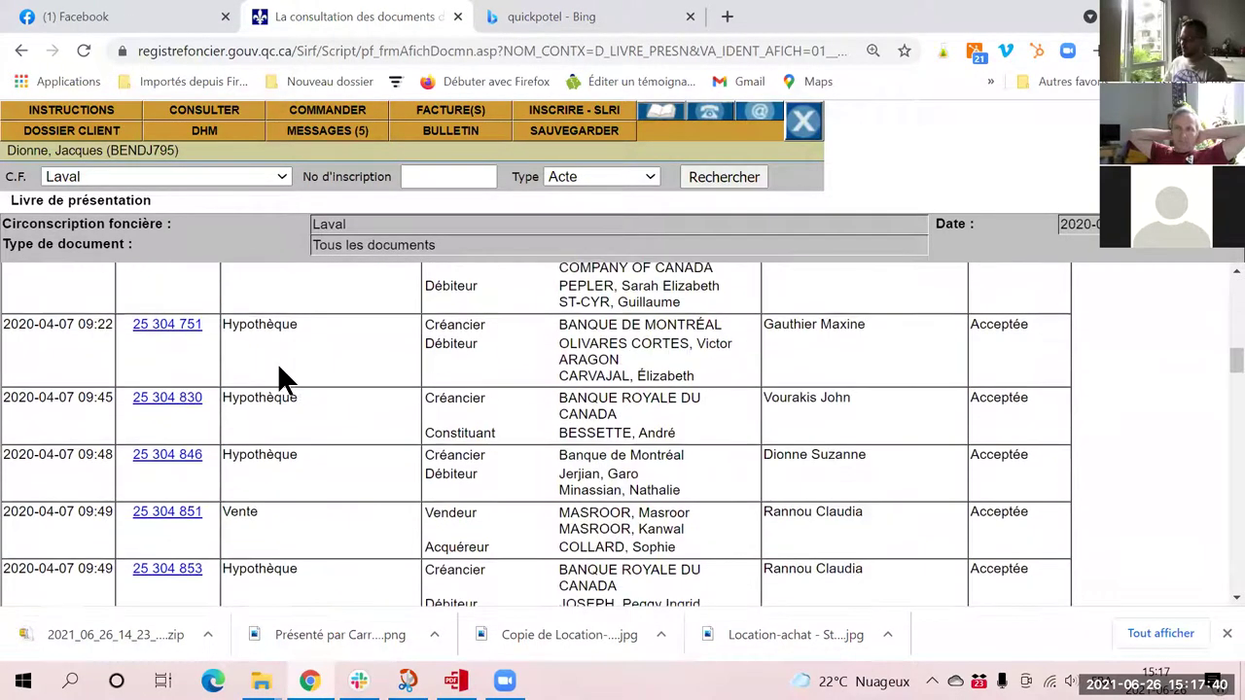
scroll(277, 362, down, 5)
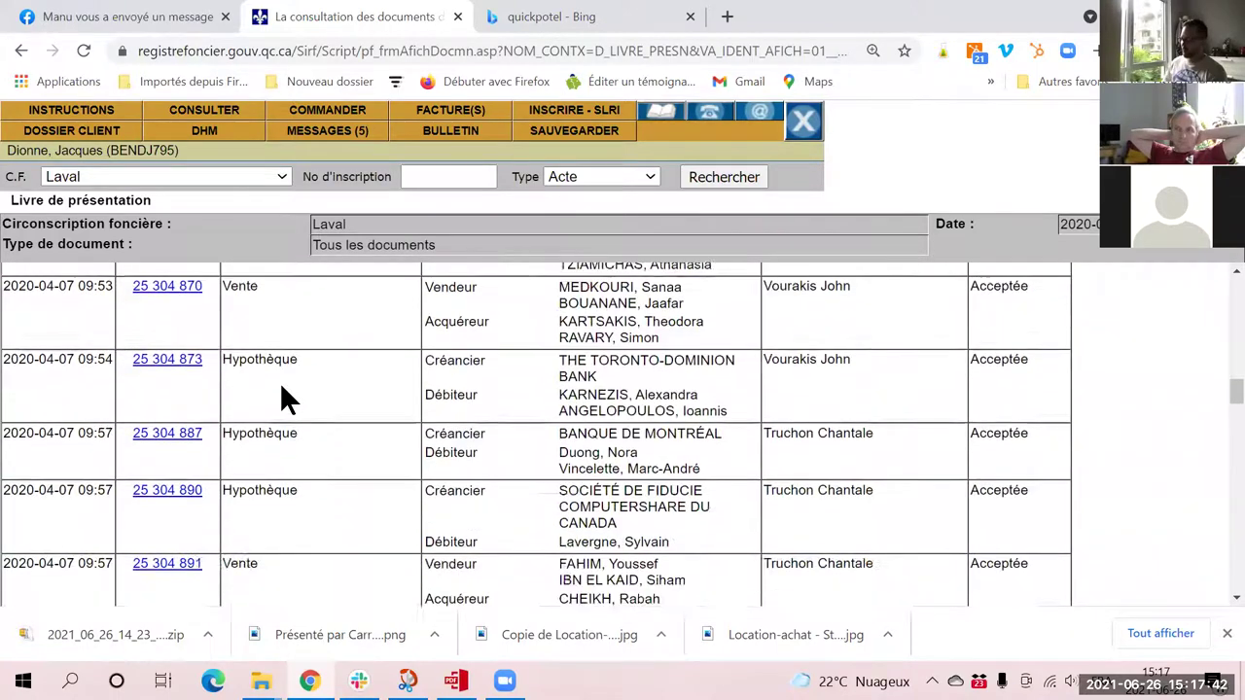
scroll(282, 394, down, 6)
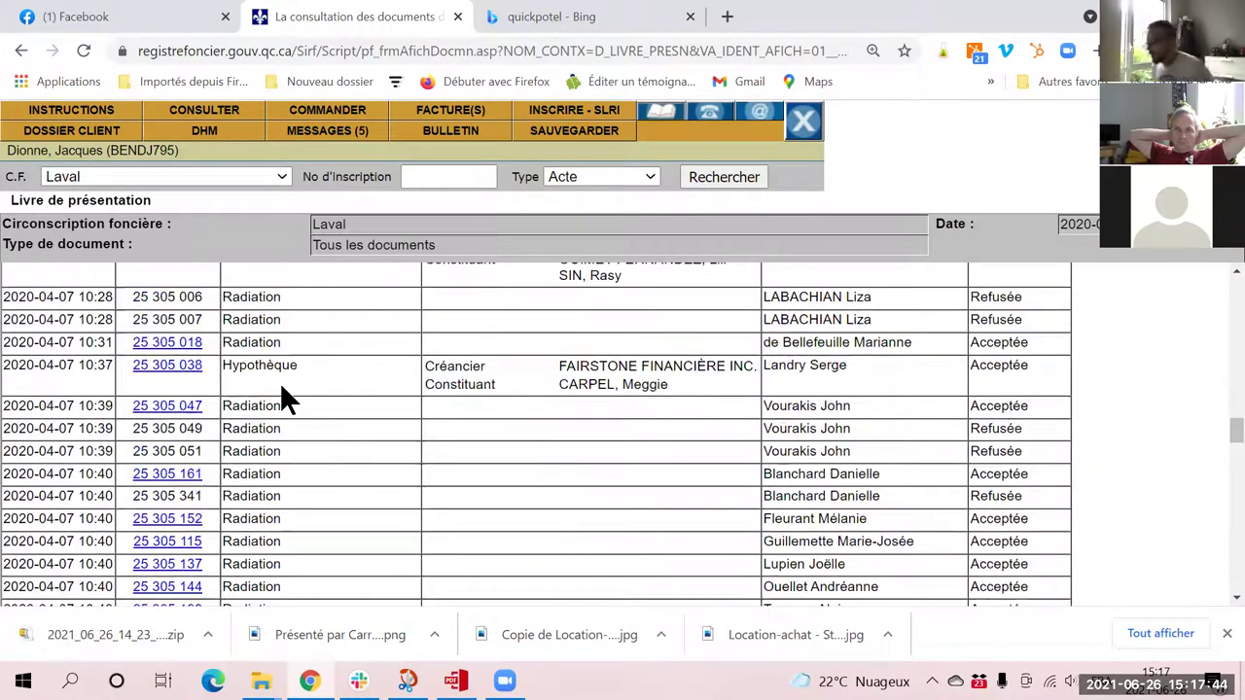
scroll(281, 389, down, 5)
scroll(281, 386, down, 4)
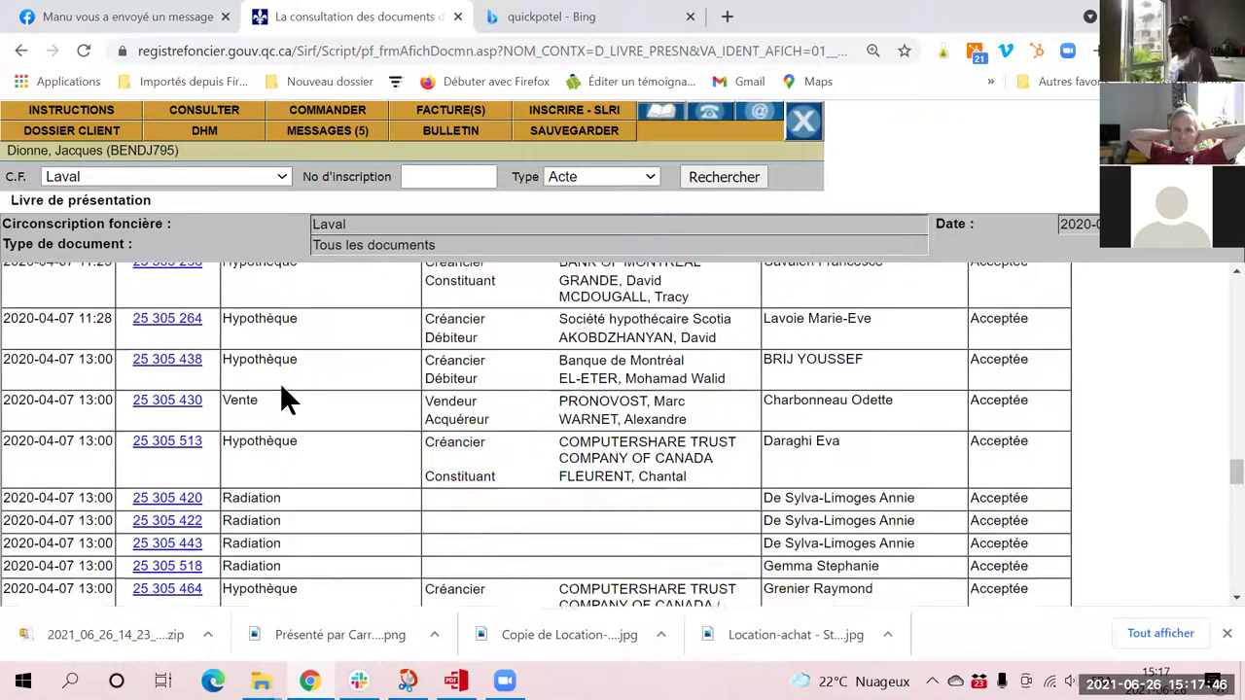
scroll(281, 386, down, 3)
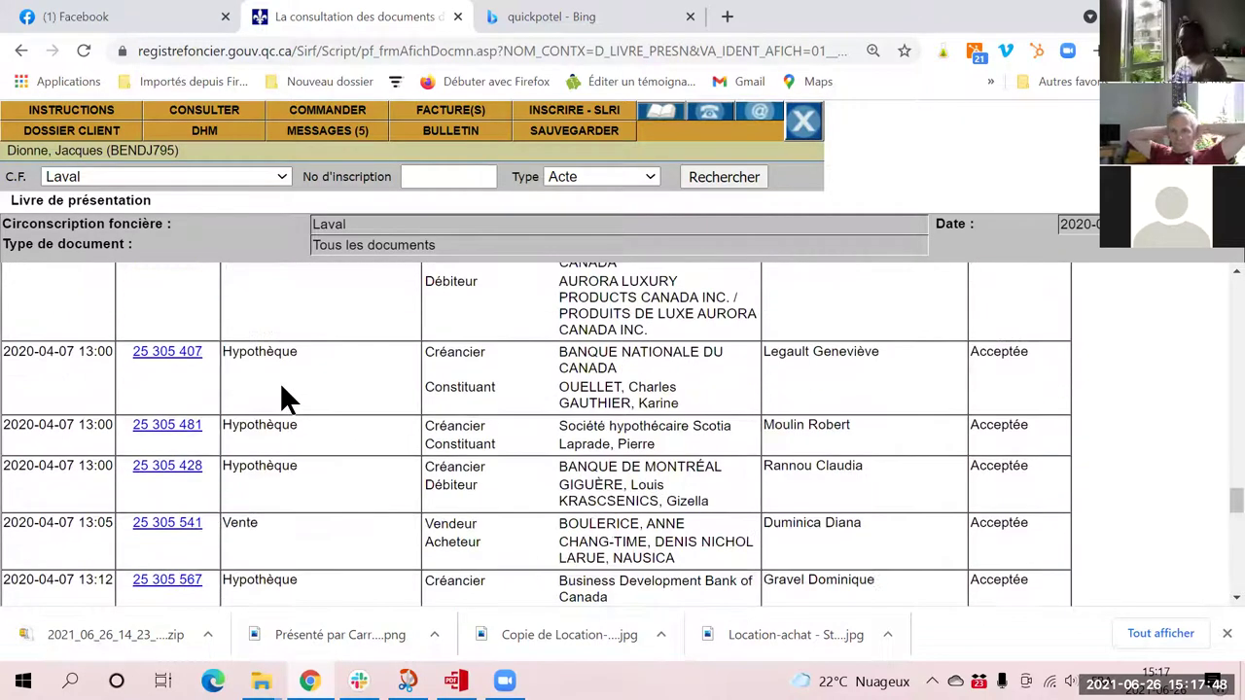
scroll(281, 407, down, 1)
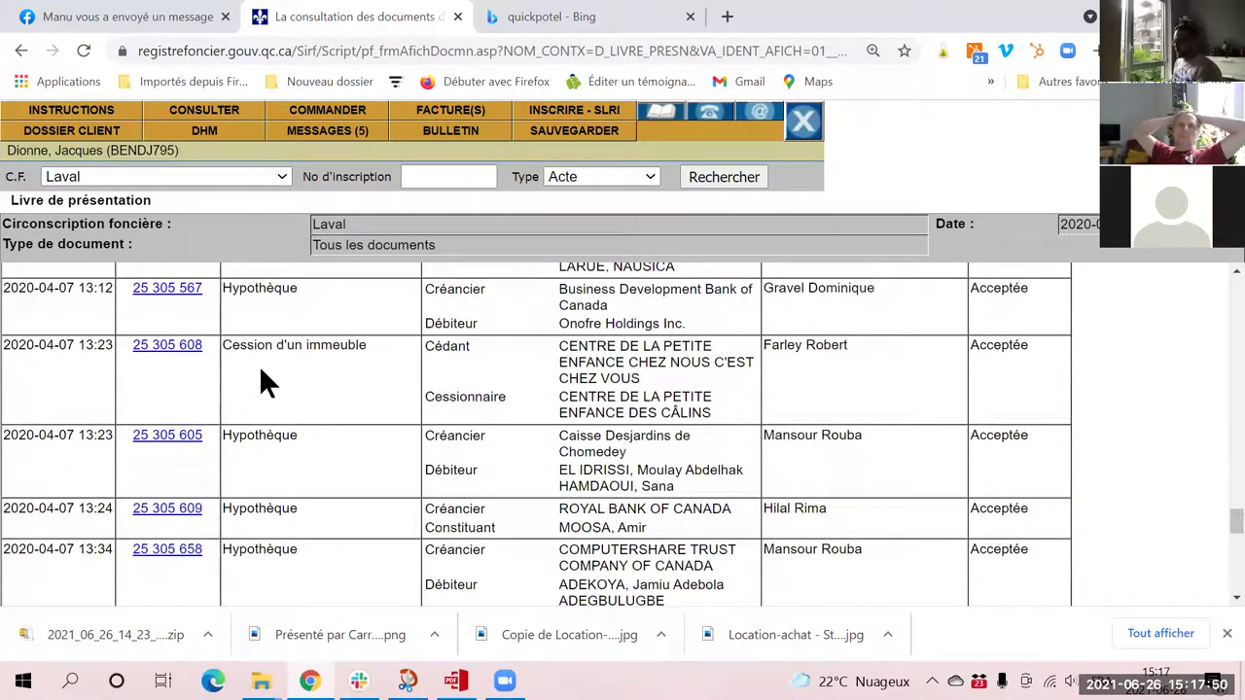
drag(232, 347, 380, 350)
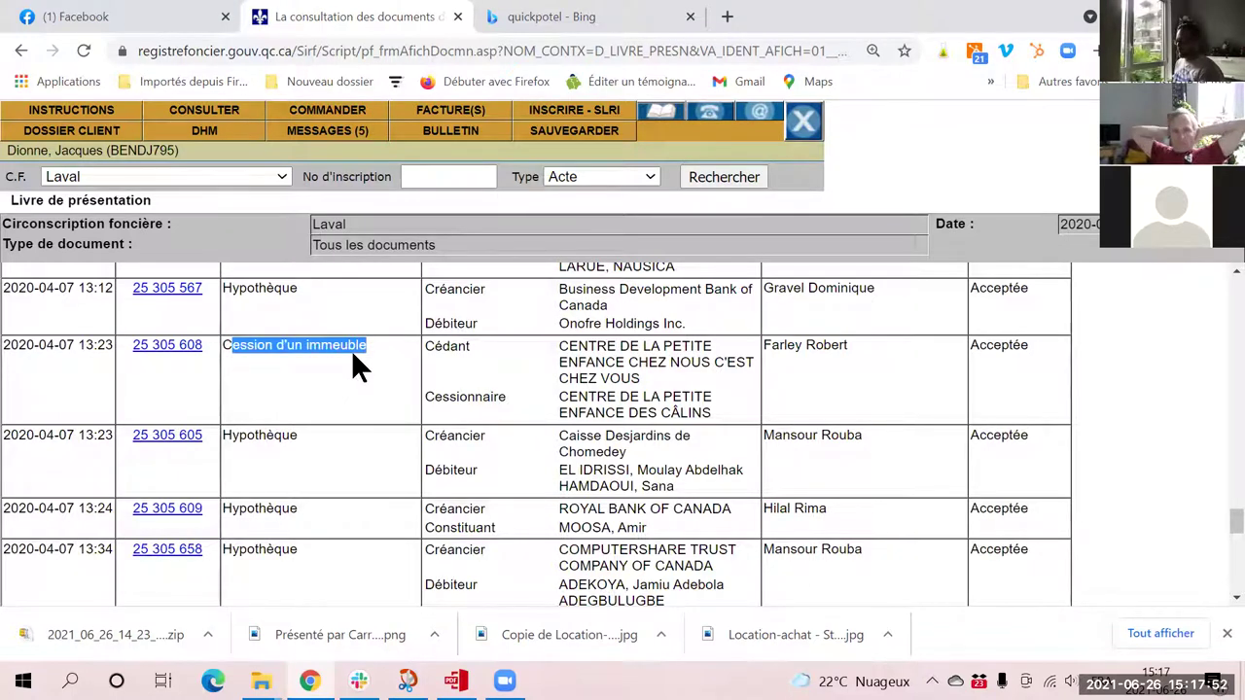
drag(559, 347, 655, 369)
click(555, 413)
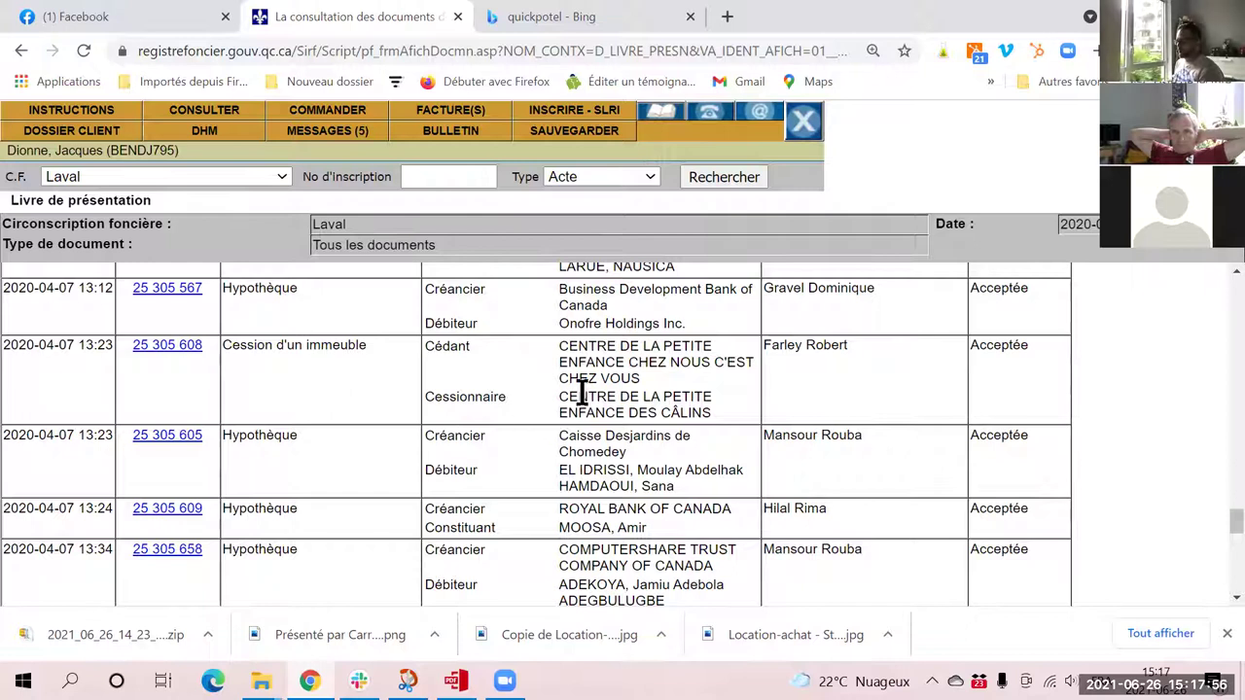
drag(570, 397, 709, 412)
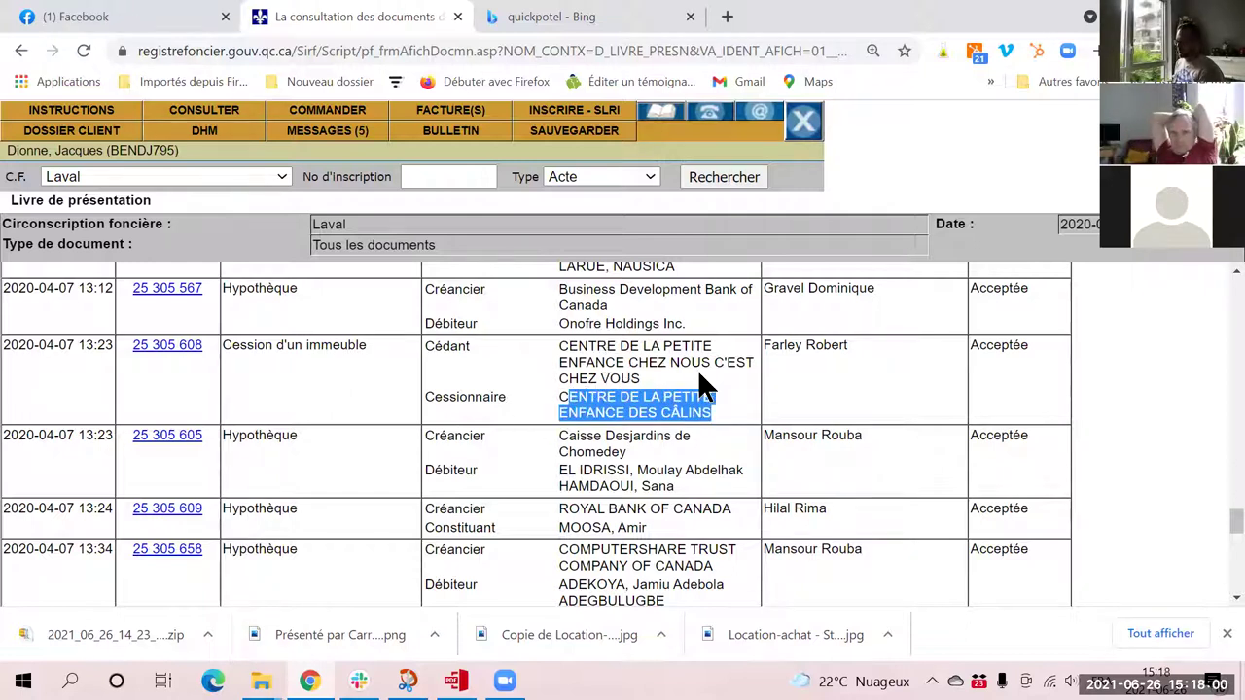
Find the Déclaration de transmission entry at 14:39 and highlight its act type and the names of the Défunt and Légataire.
scroll(661, 413, down, 10)
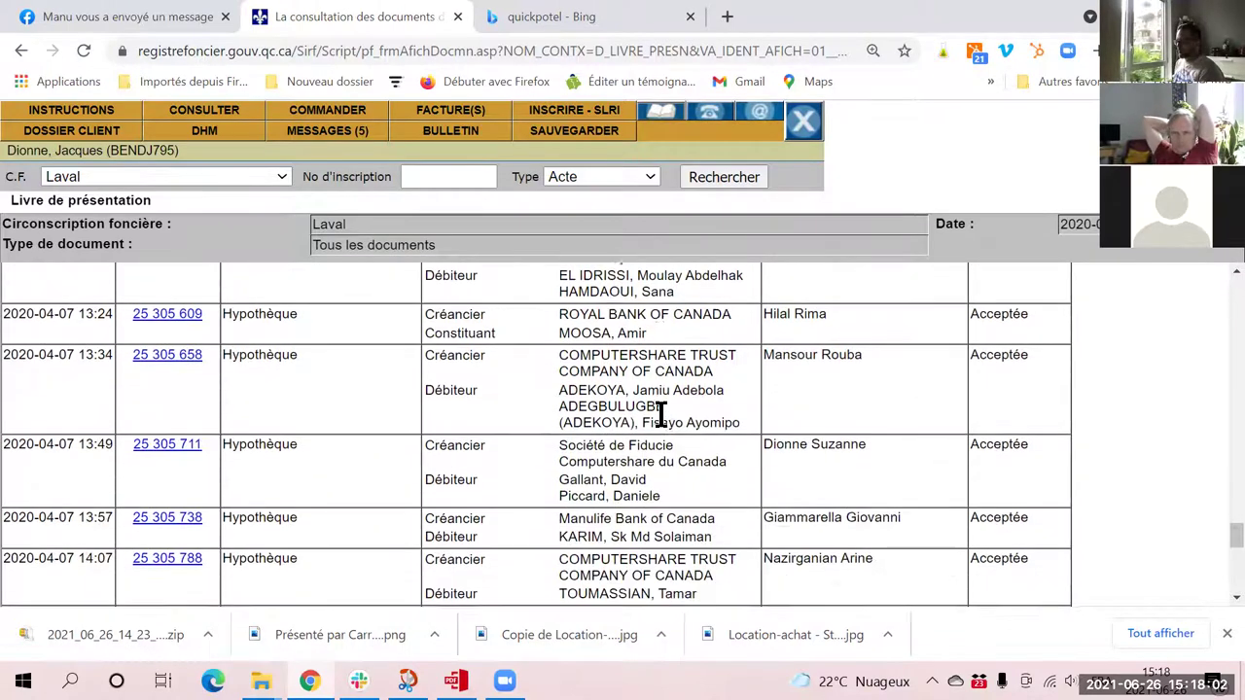
scroll(660, 413, up, 1)
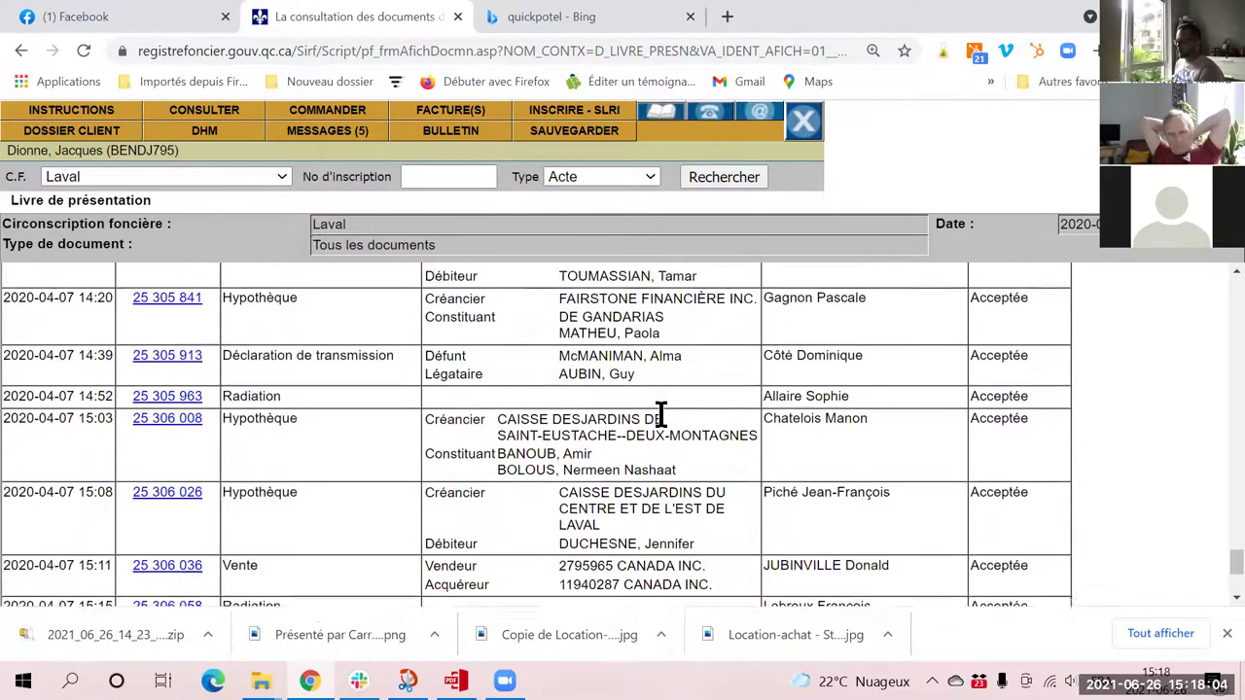
drag(234, 438, 384, 435)
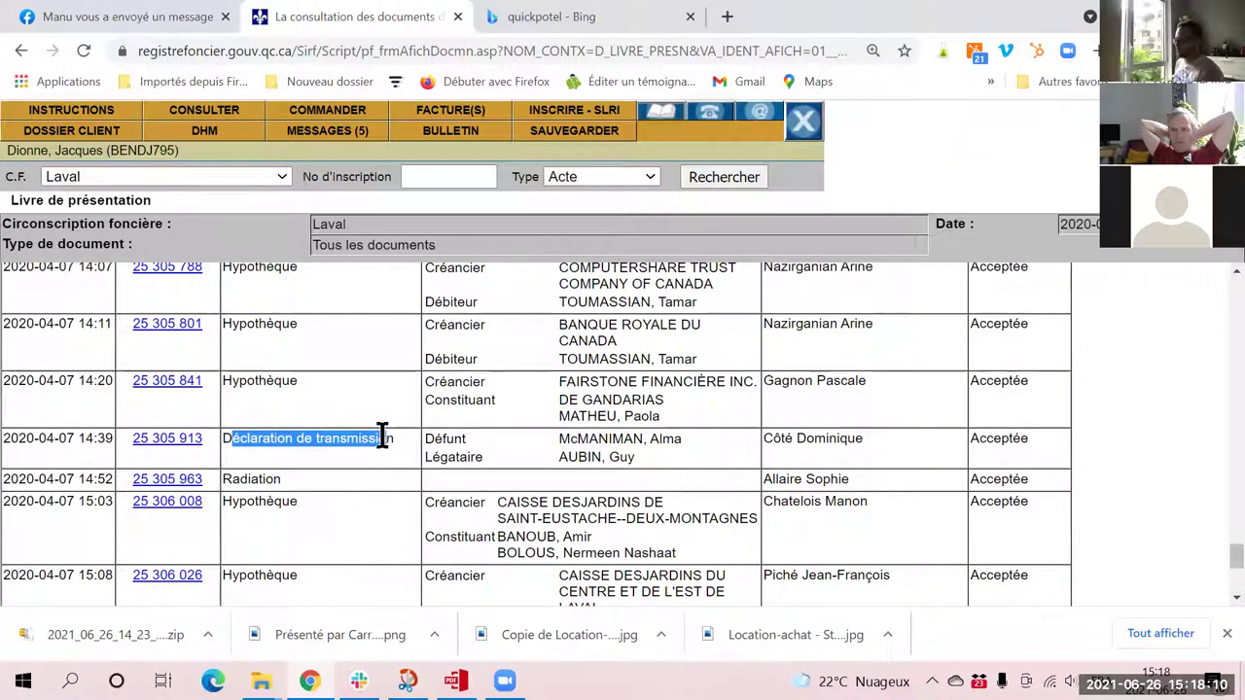
drag(548, 437, 667, 436)
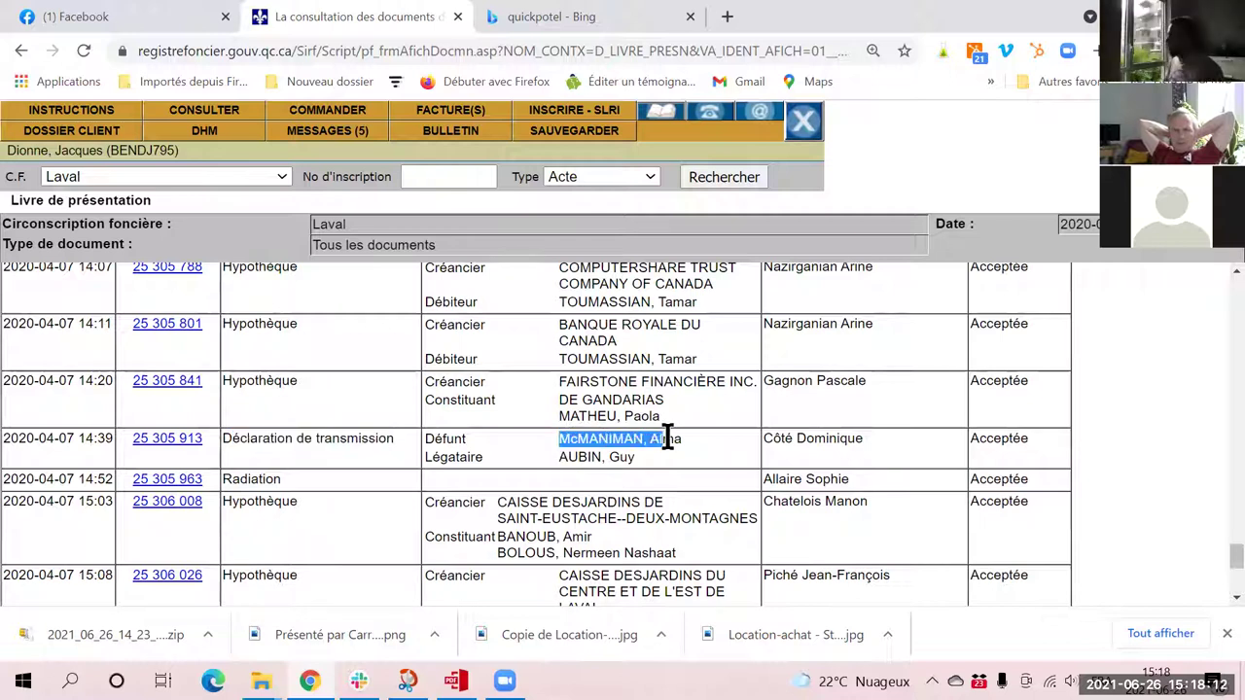
drag(558, 464, 639, 464)
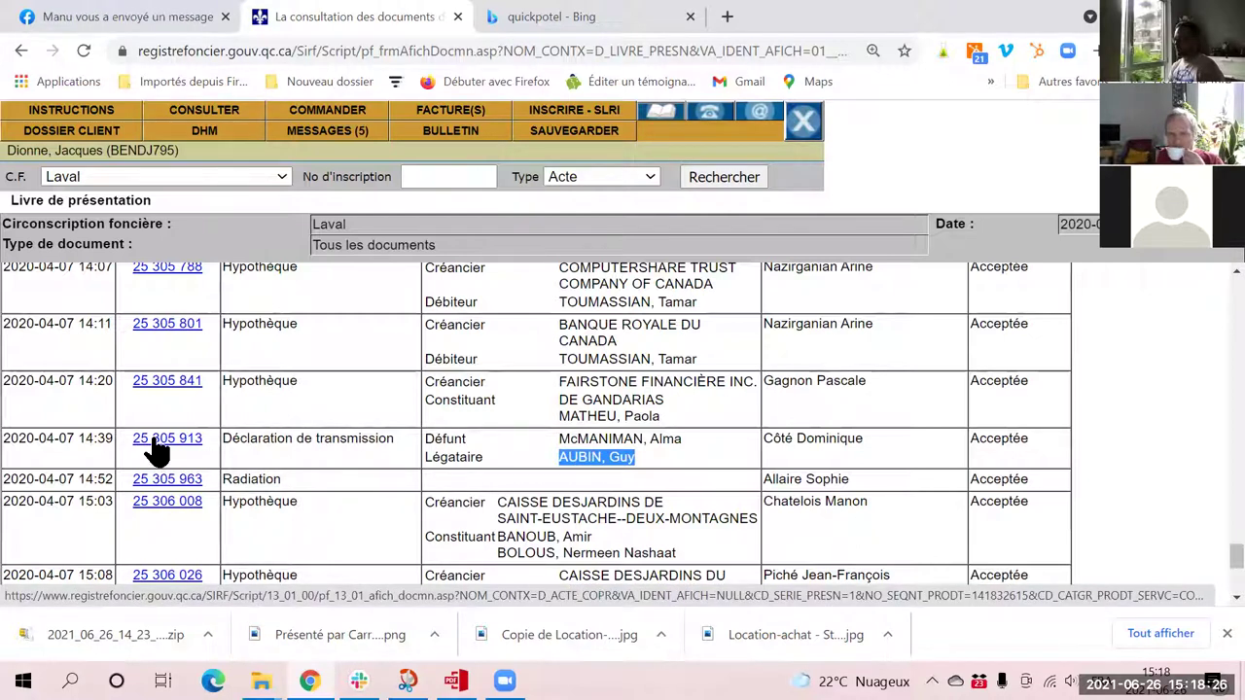
Review the afternoon entries through the end of the list, then look back over the earlier acts.
scroll(410, 468, down, 4)
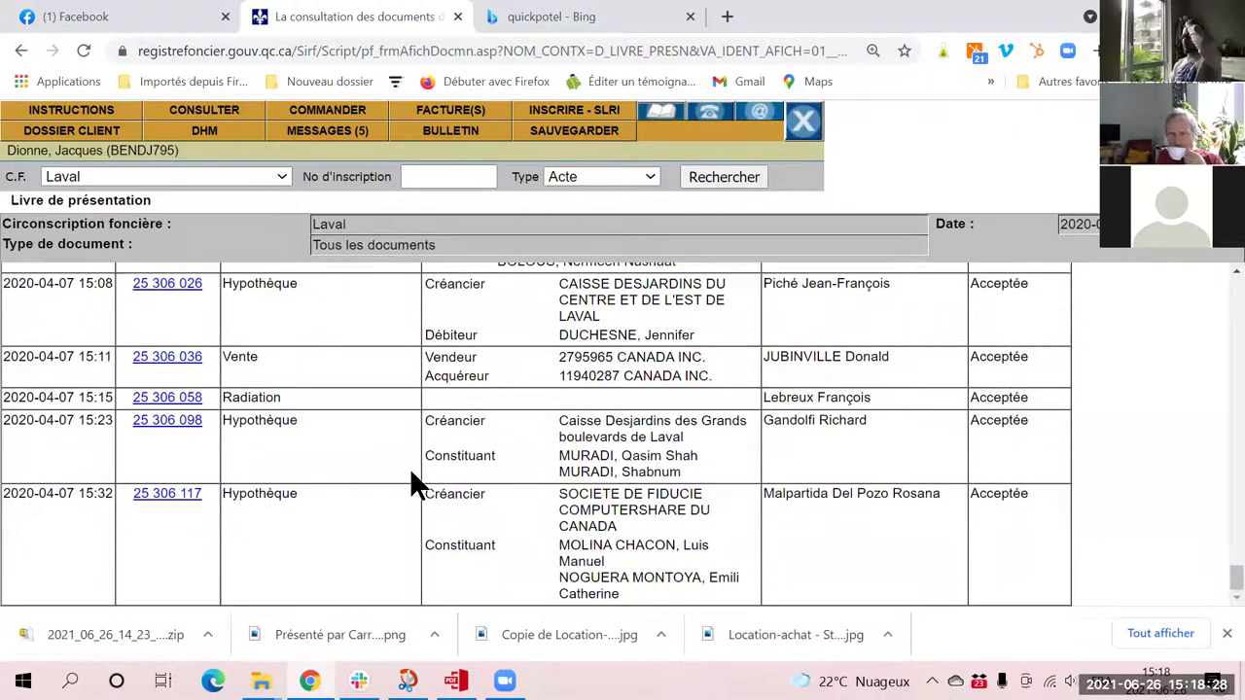
scroll(602, 505, up, 1)
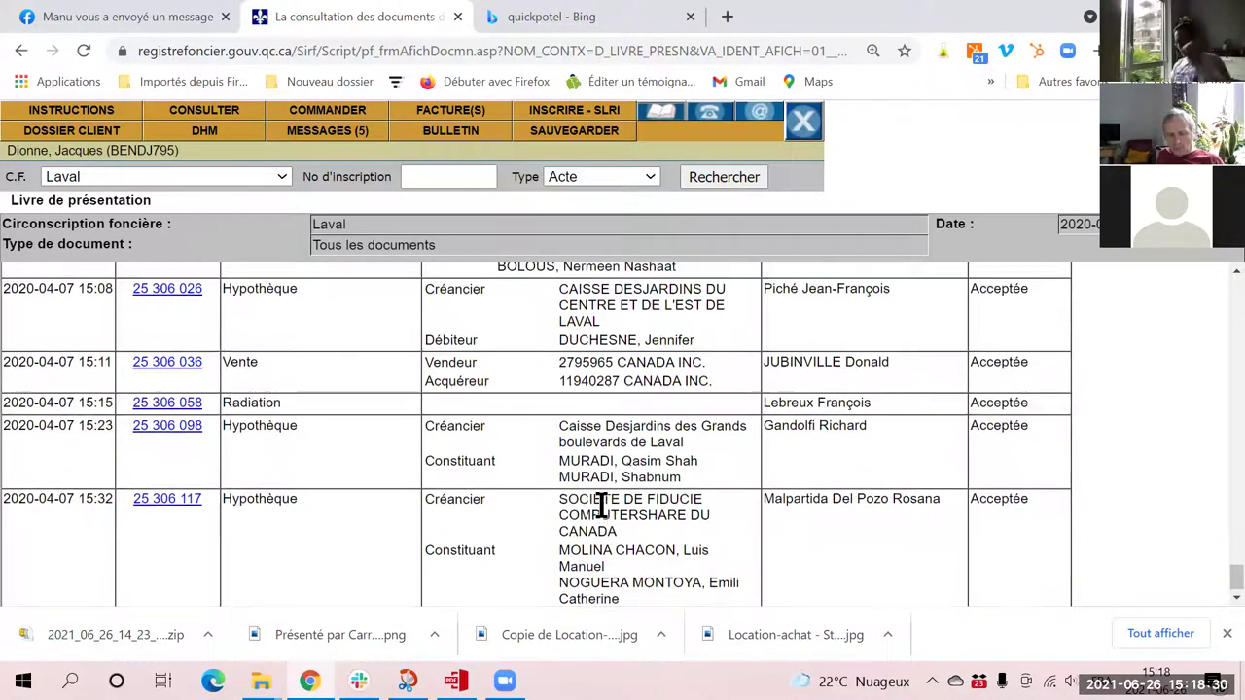
scroll(602, 505, up, 10)
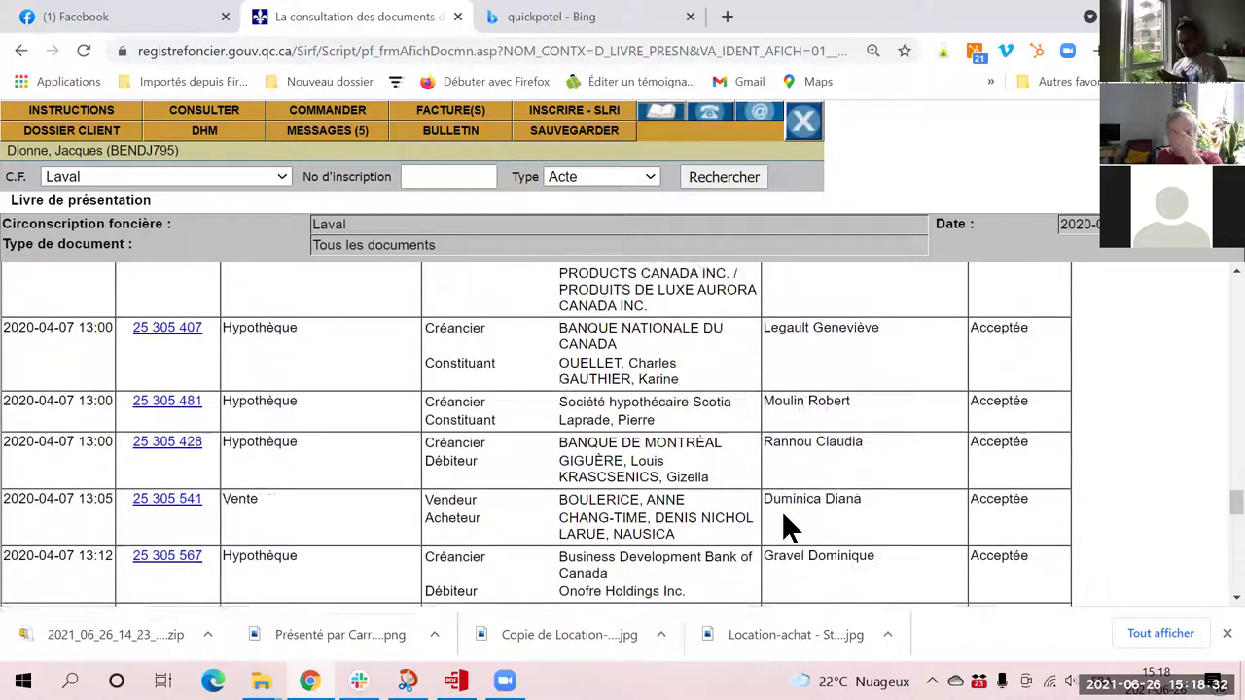
scroll(788, 526, down, 8)
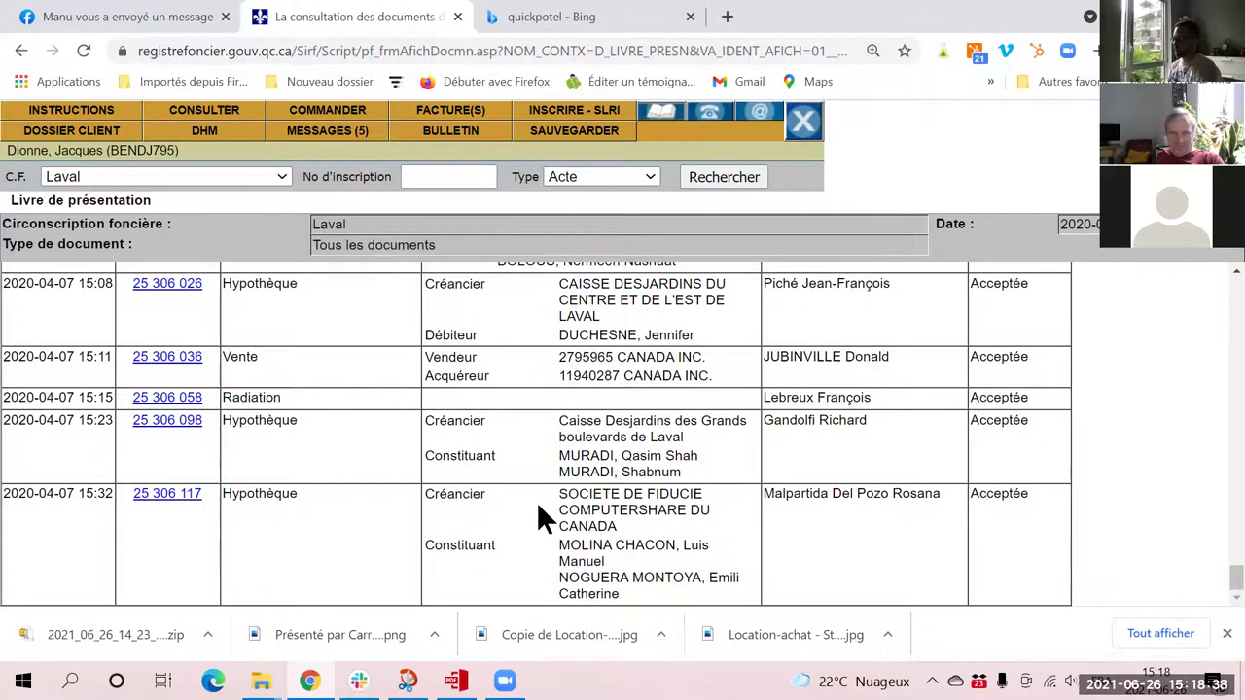
scroll(540, 510, up, 10)
scroll(540, 508, up, 15)
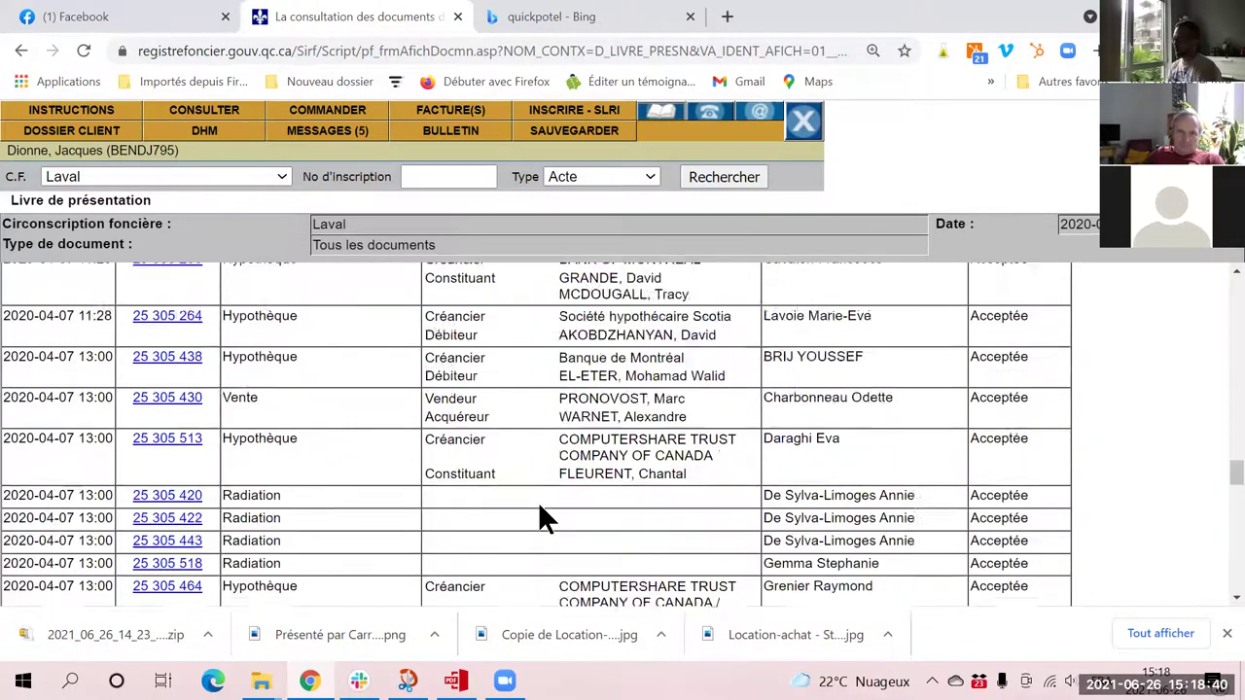
Return to the first 09:00 entries and highlight COMPUTERSHARE in the Créancier name of the Hypothèque entry.
scroll(541, 518, up, 15)
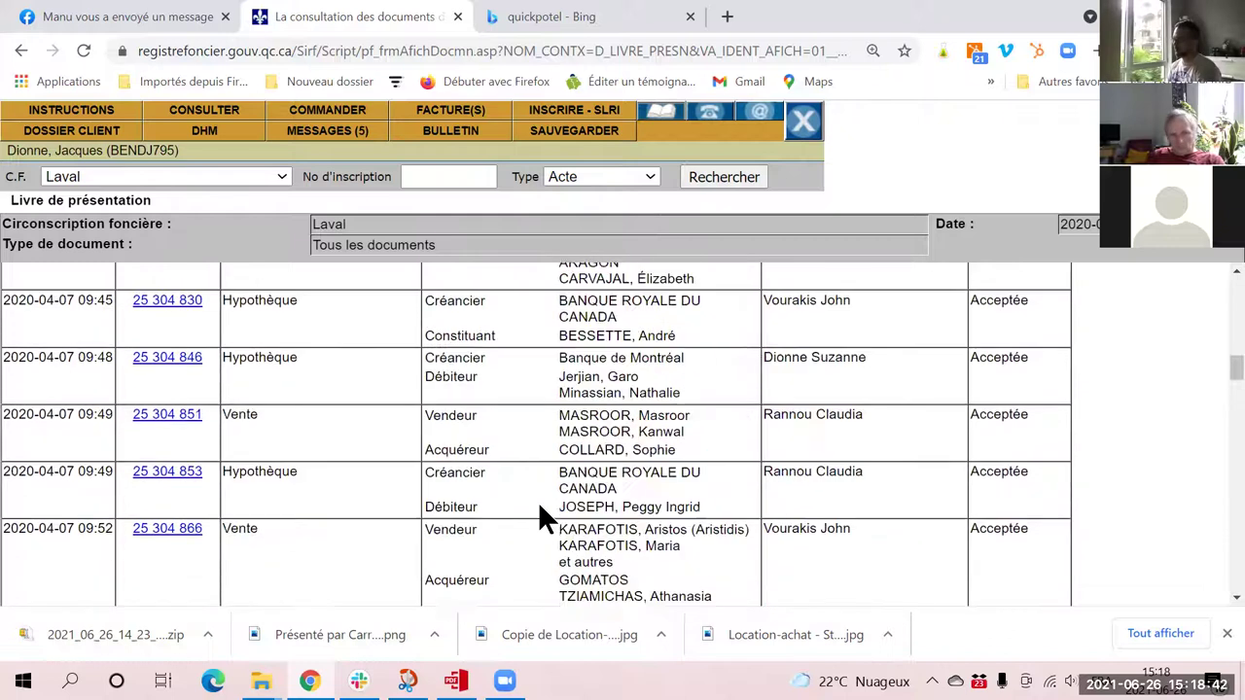
scroll(543, 518, up, 5)
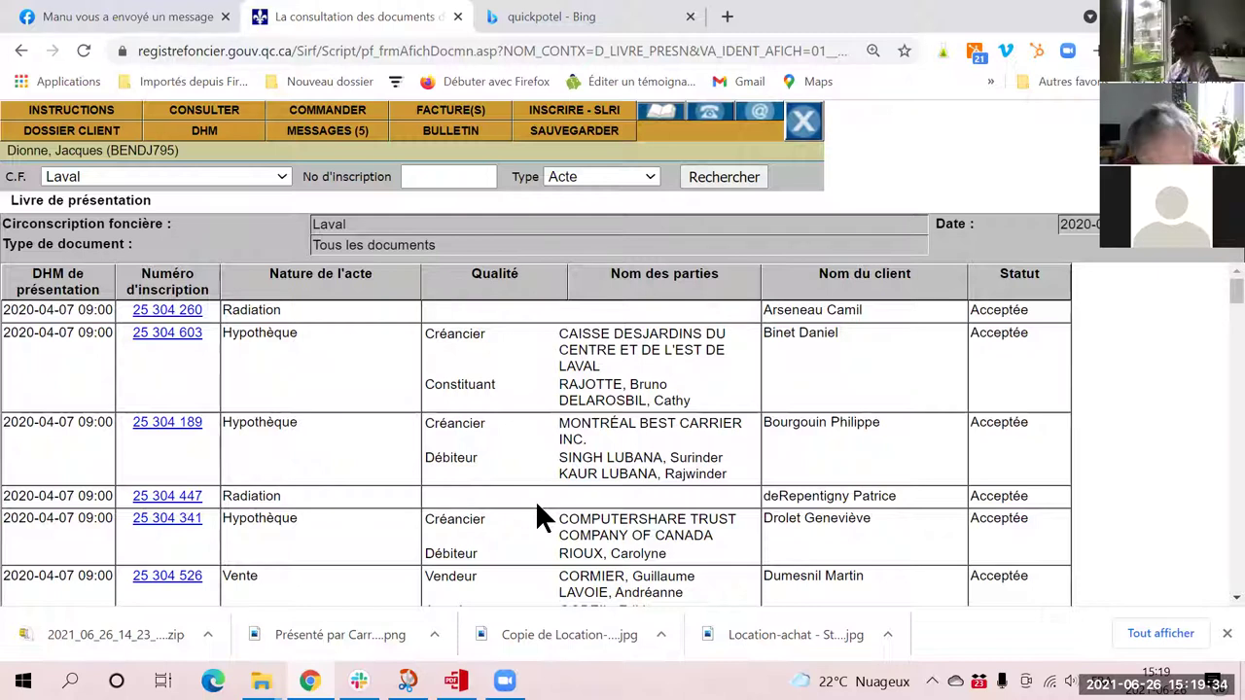
scroll(535, 500, down, 1)
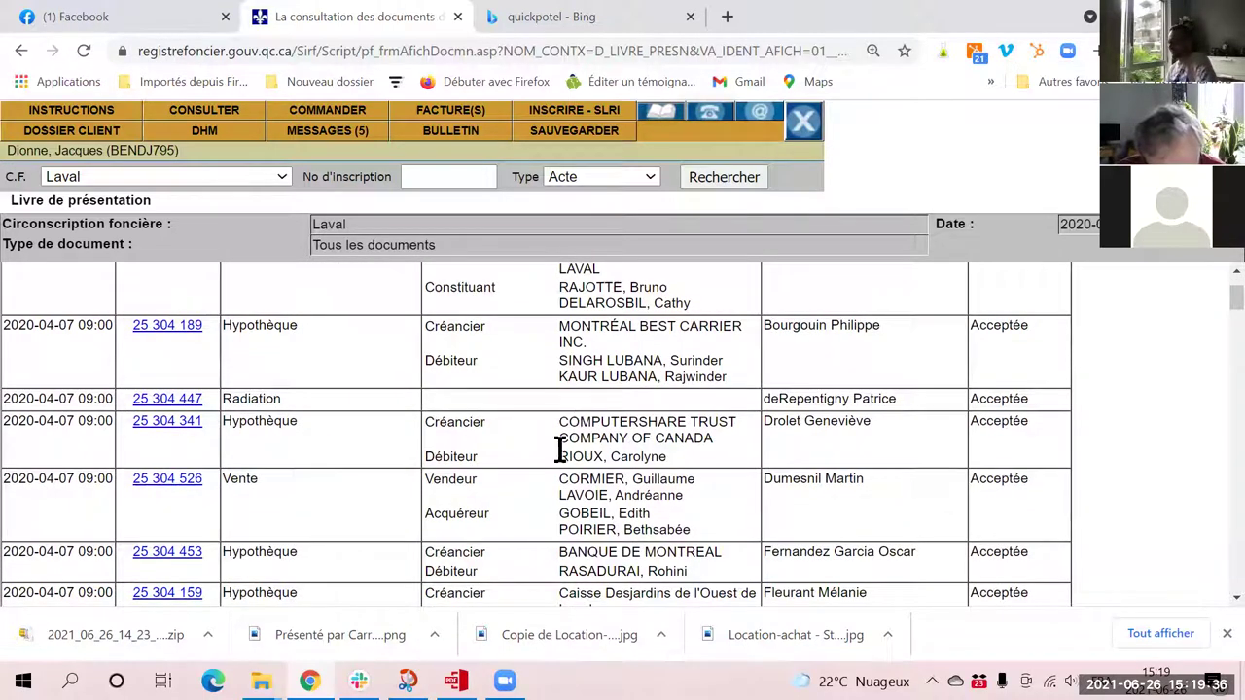
drag(558, 422, 686, 422)
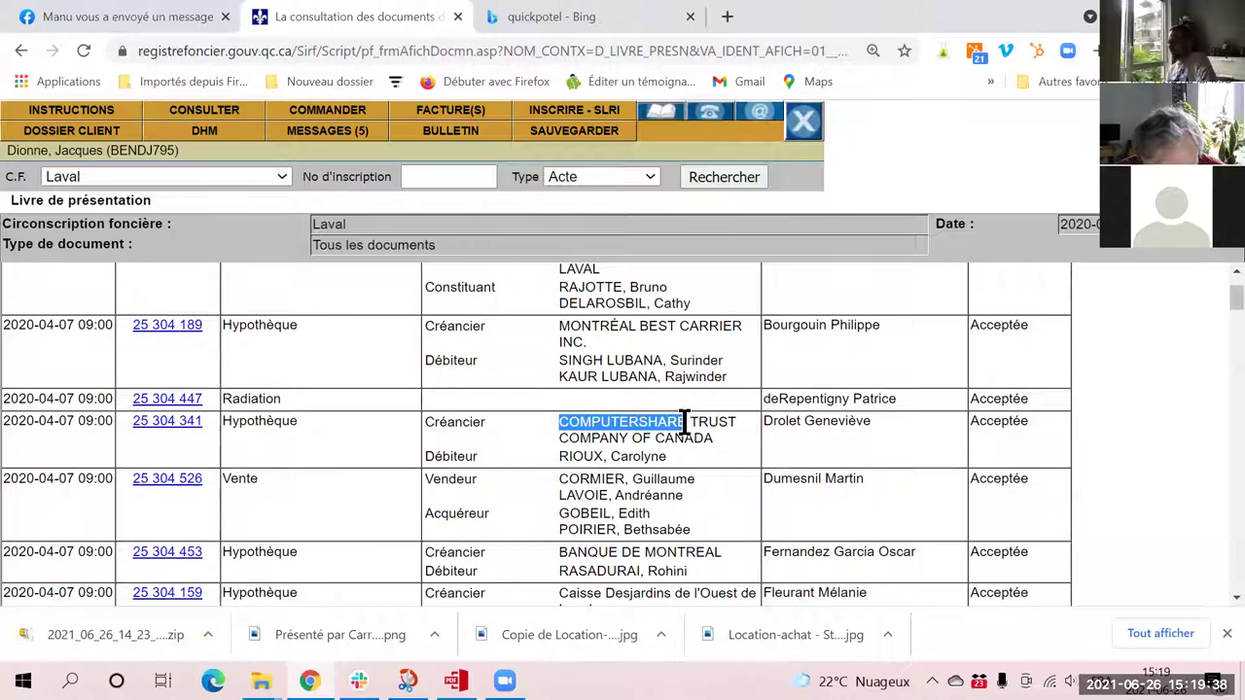
Examine the Créancier names and party roles in the morning Hypothèque and Vente entries from 09:00 to 10:19.
scroll(685, 422, down, 1)
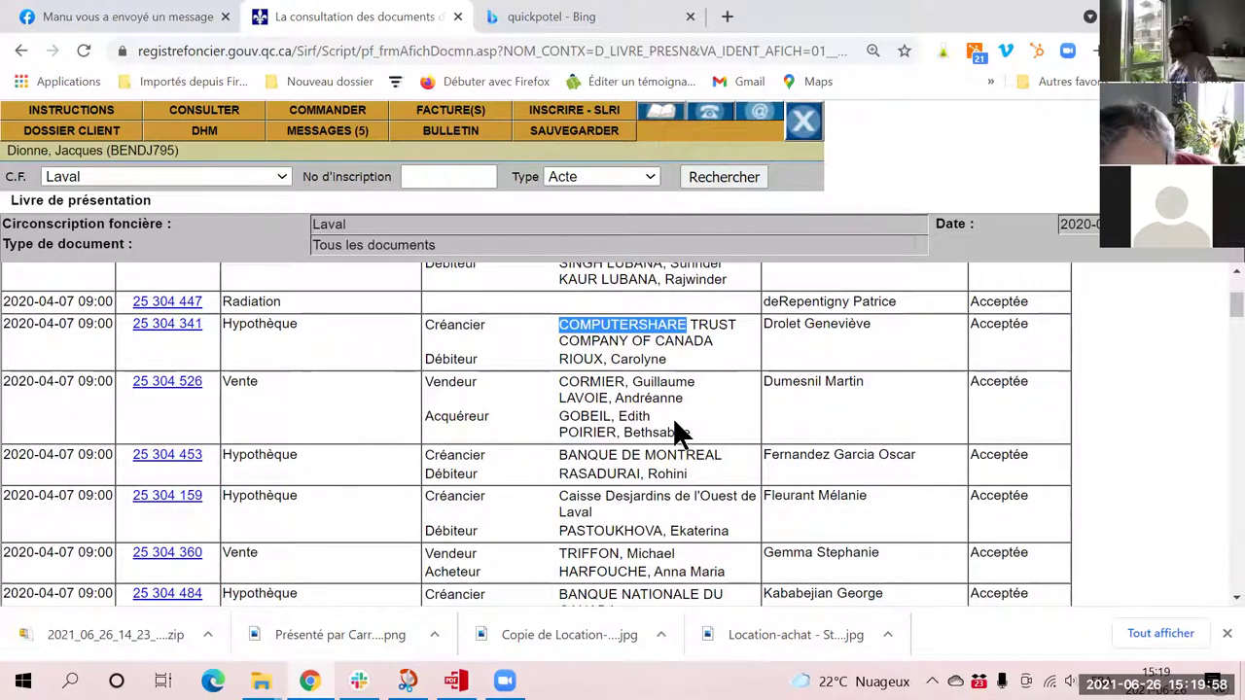
scroll(674, 423, down, 1)
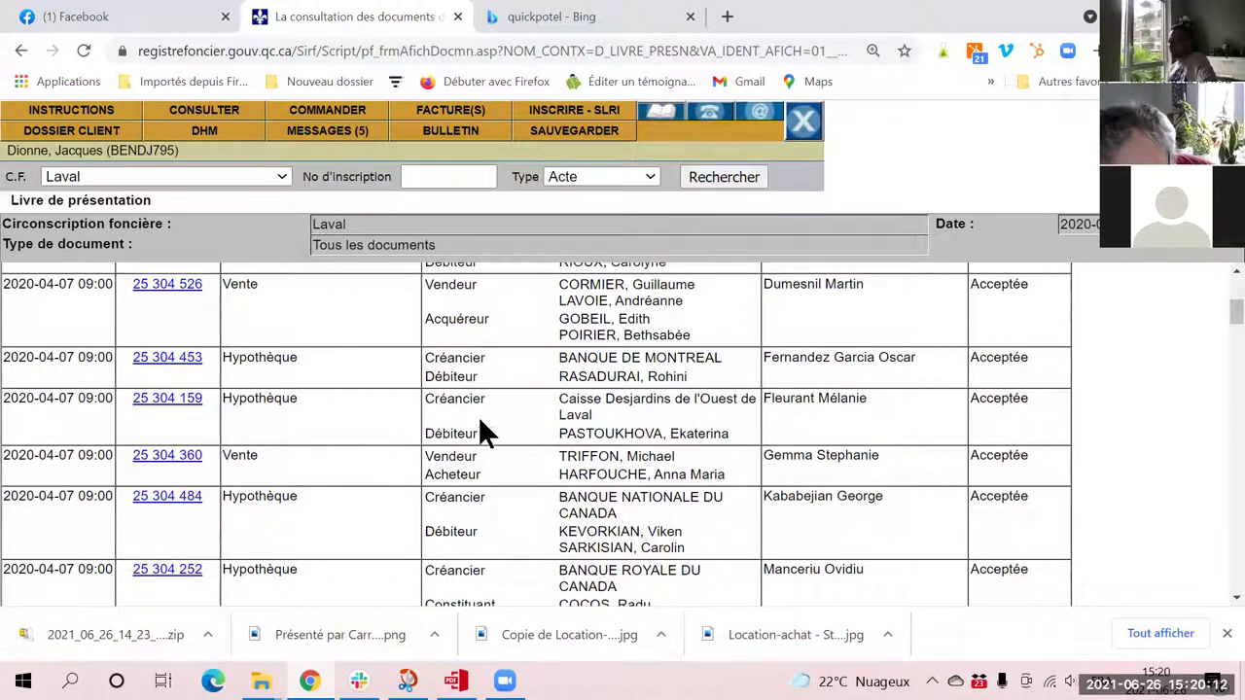
scroll(651, 405, down, 1)
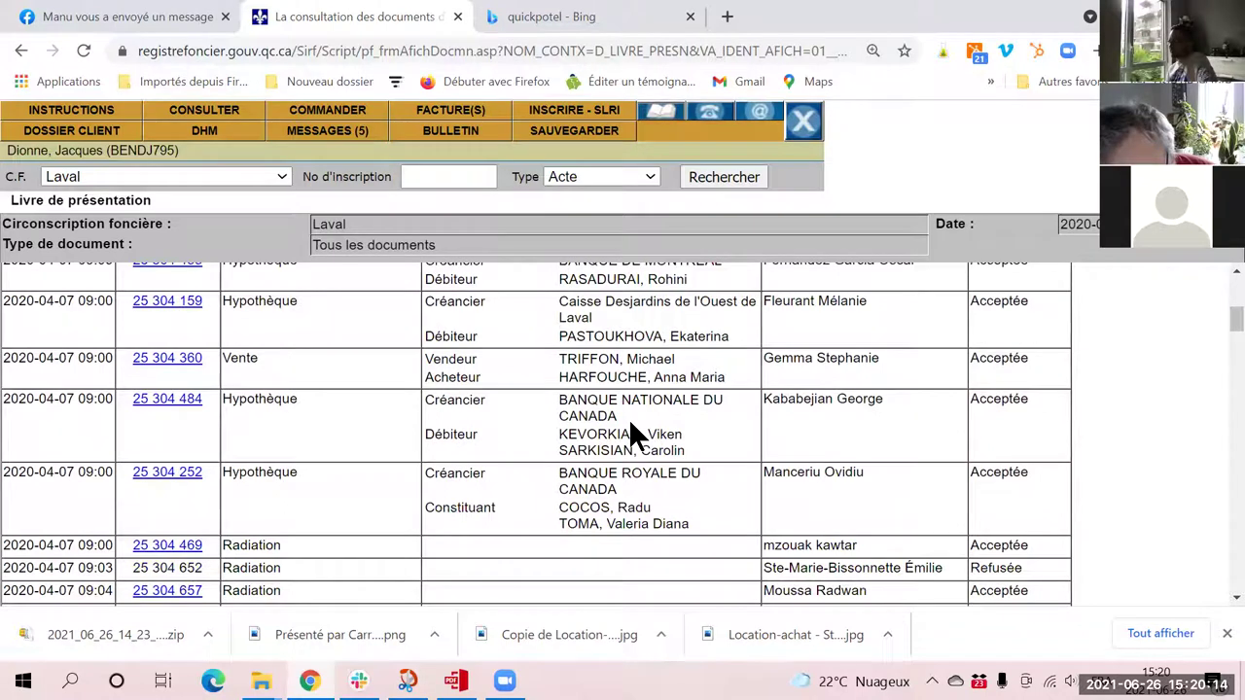
scroll(630, 434, down, 1)
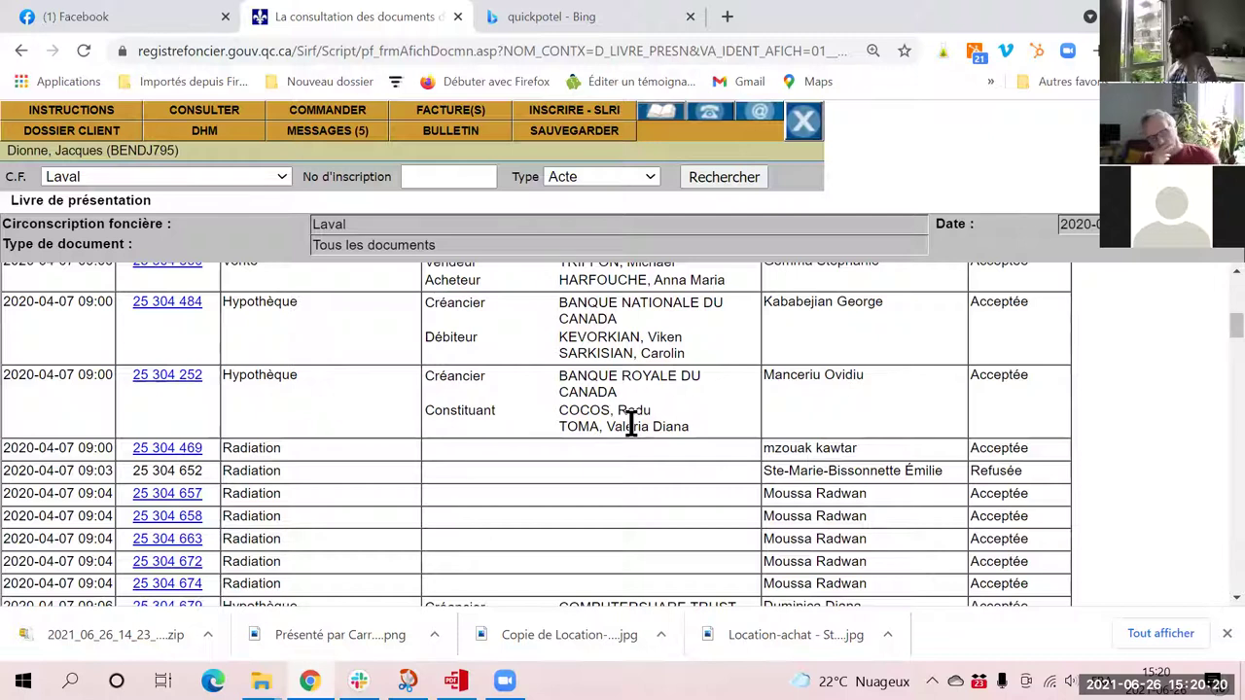
scroll(648, 506, down, 1)
scroll(651, 510, down, 3)
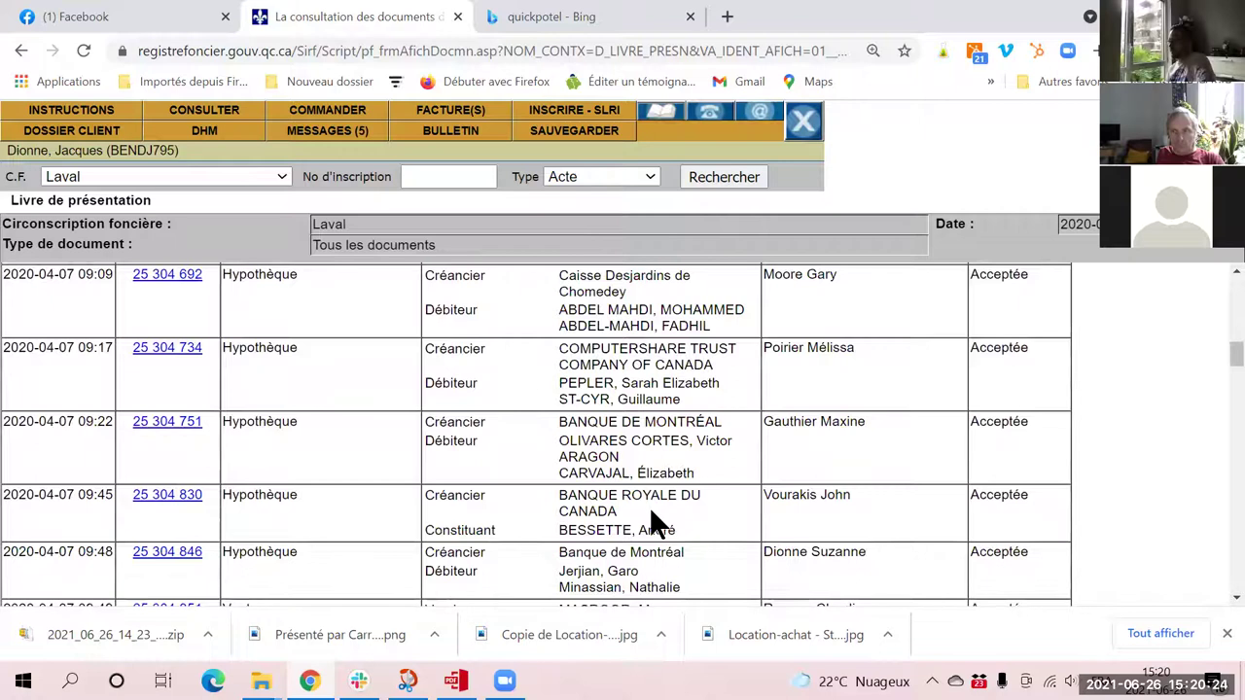
scroll(651, 515, down, 2)
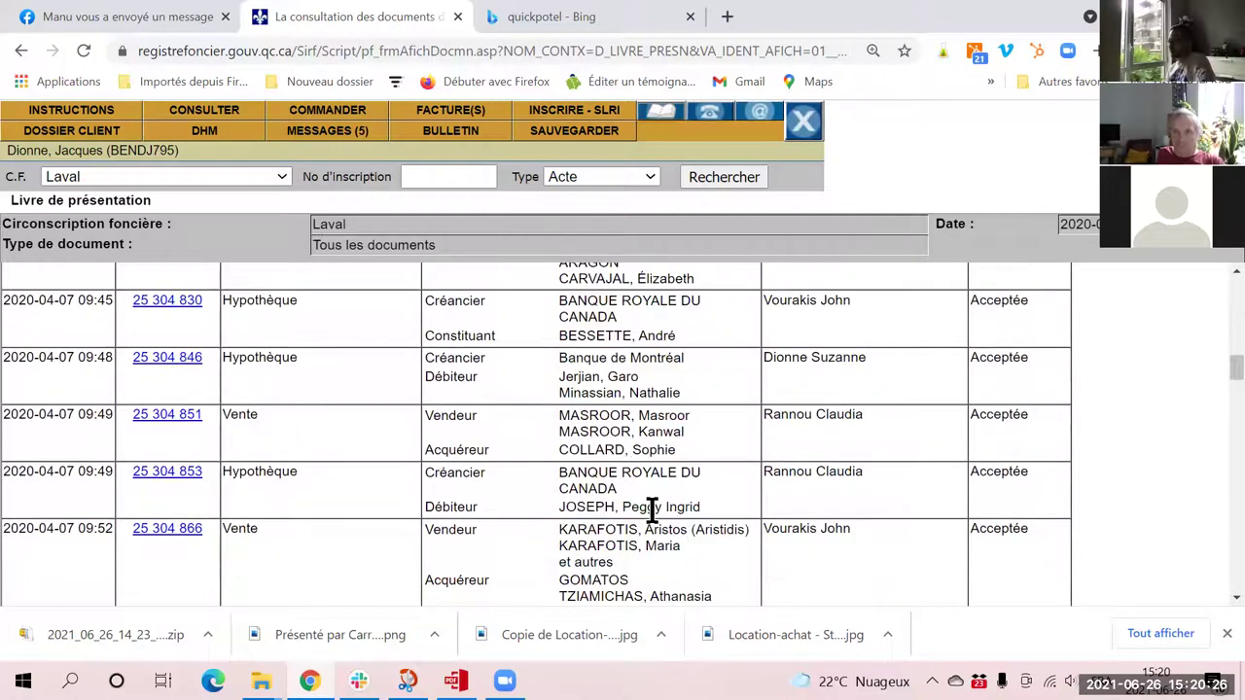
scroll(657, 513, down, 2)
scroll(662, 515, down, 3)
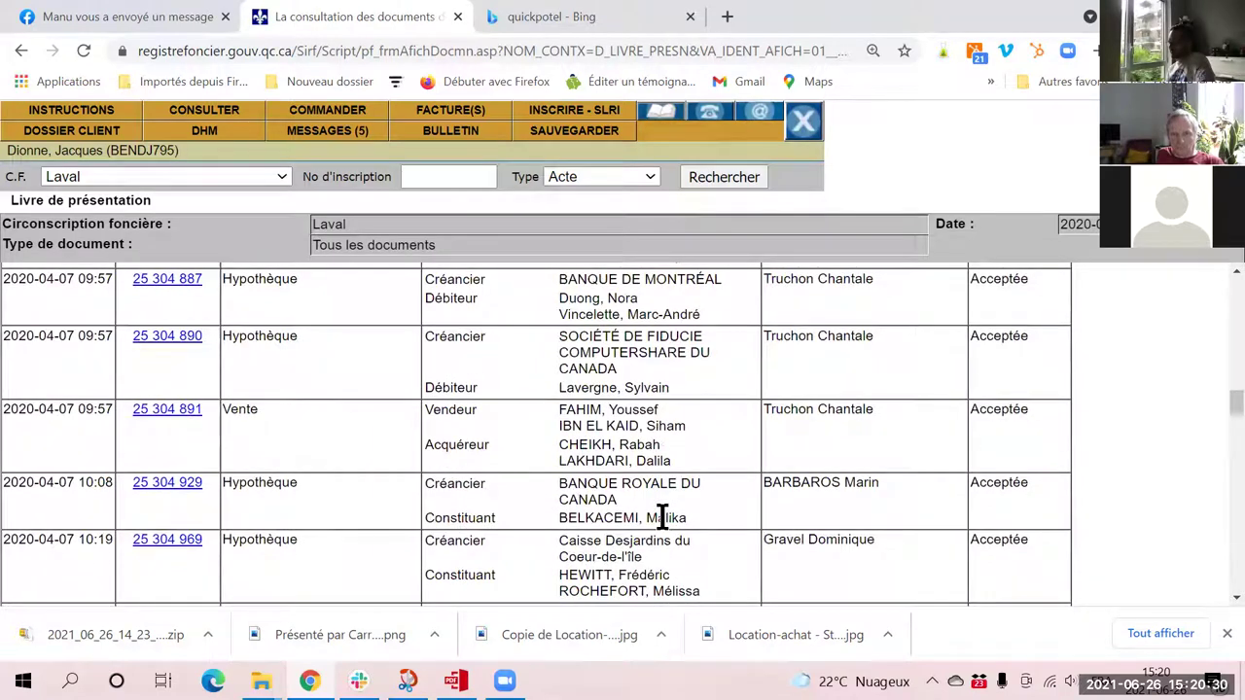
Search the page for the lender Fairstone and examine the 10:37 Hypothèque entry.
scroll(662, 517, down, 1)
key(ctrl+f)
text(fairstonm)
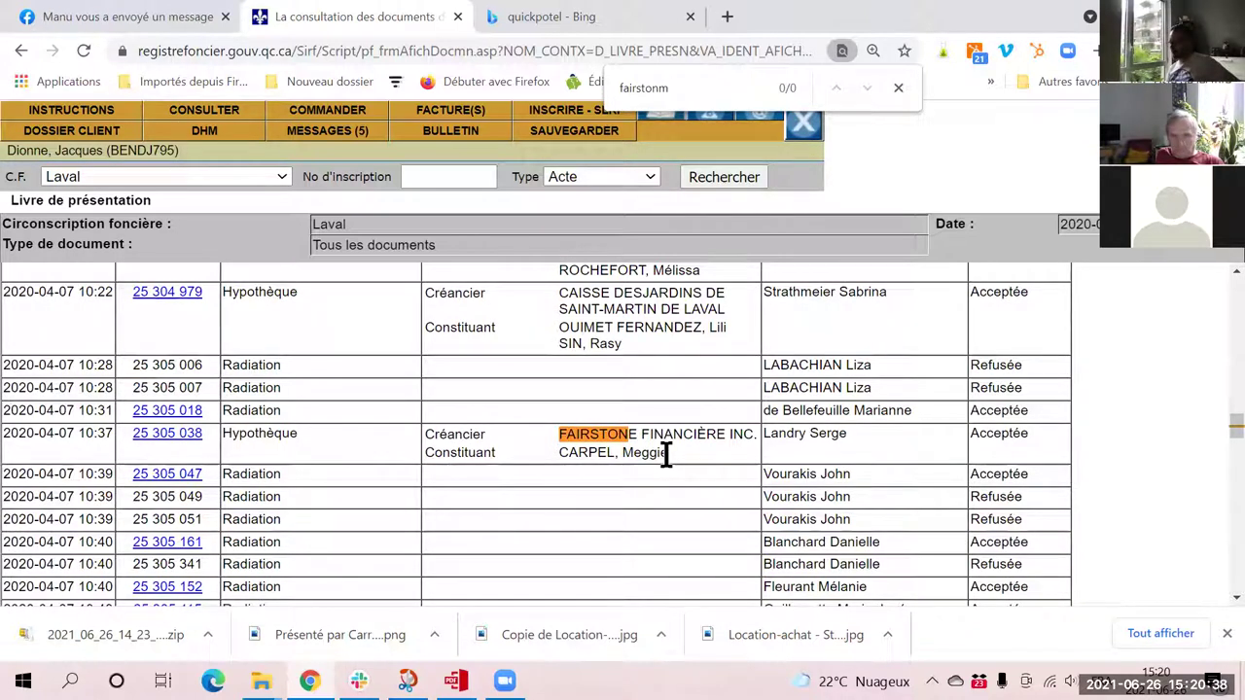
double_click(799, 438)
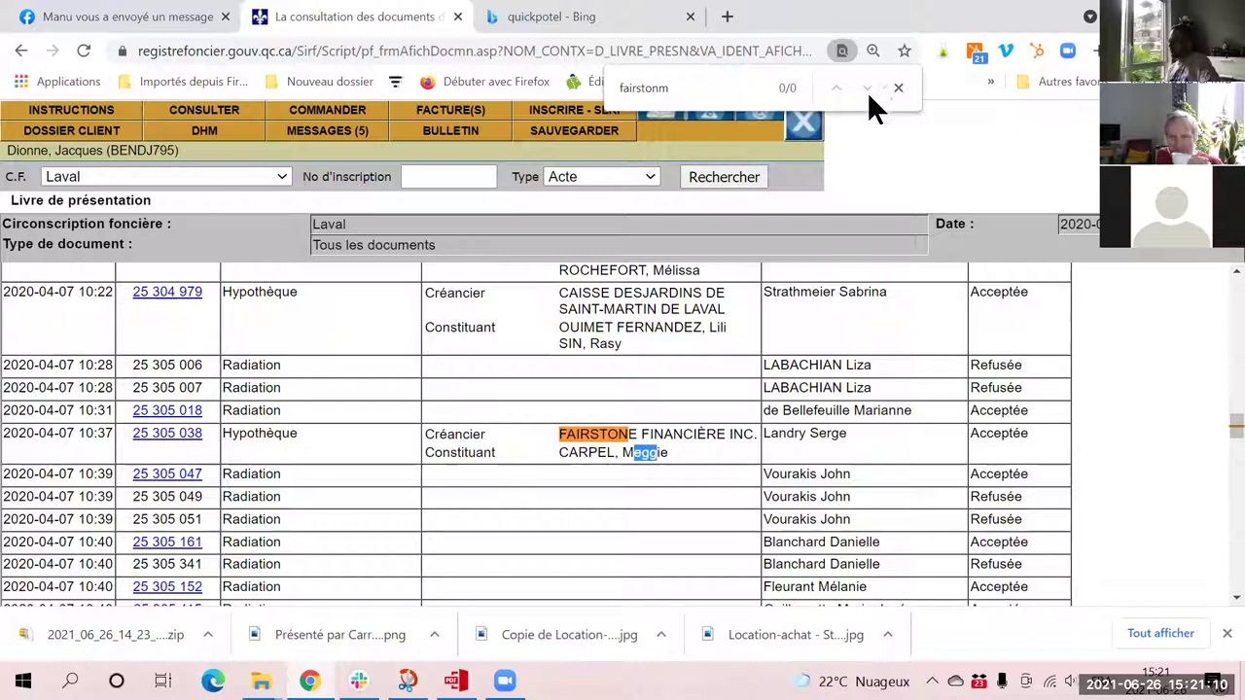
click(686, 446)
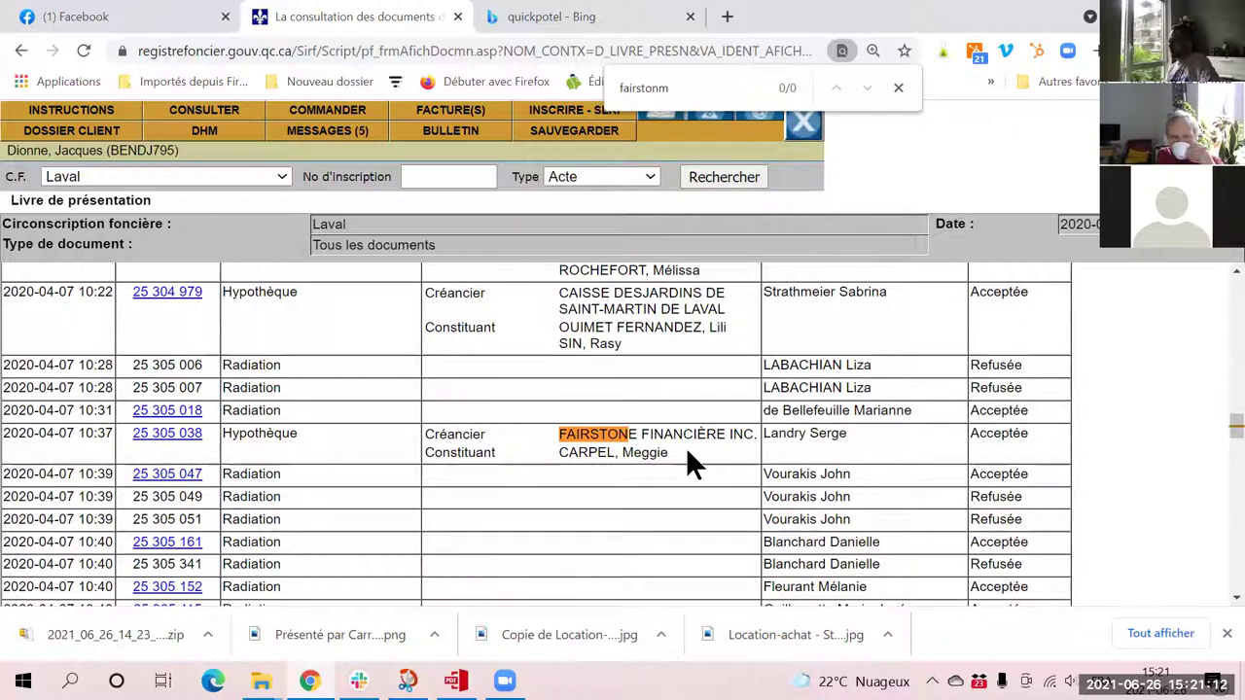
Search the page for "fairstone", go to the match in the 14:20 Hypothèque entry and highlight its client name.
key(ctrl+f)
text(fais)
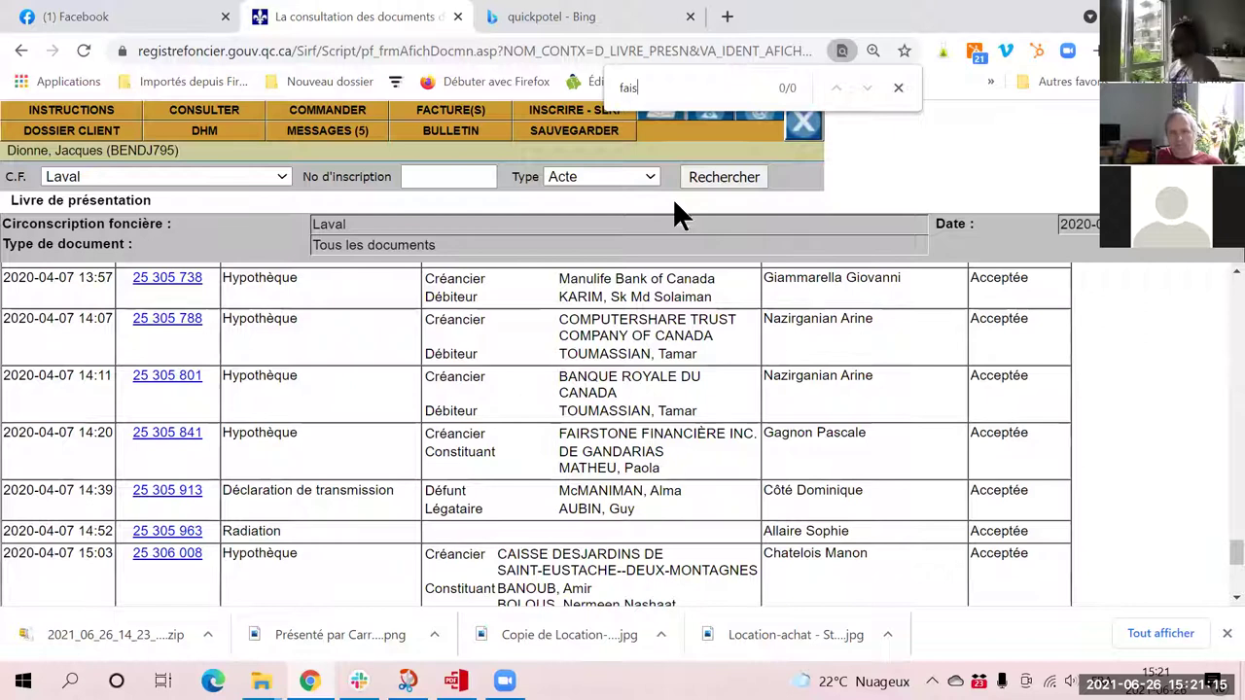
key(BackSpace)
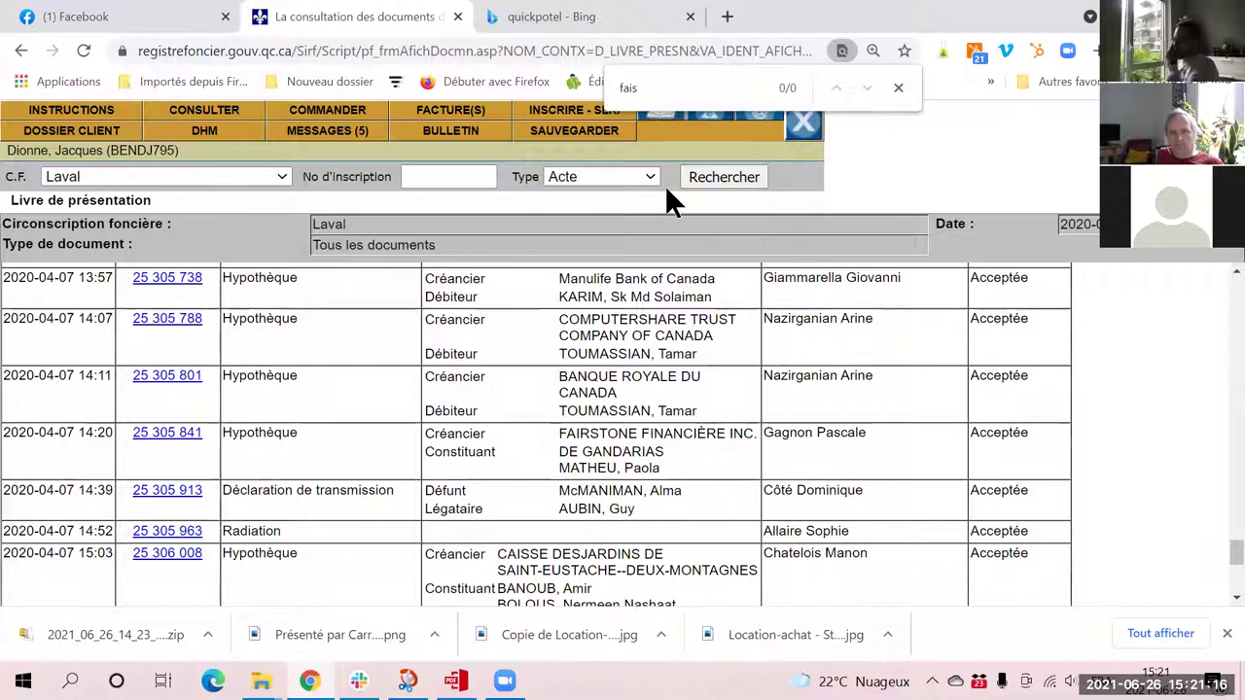
text(rstone)
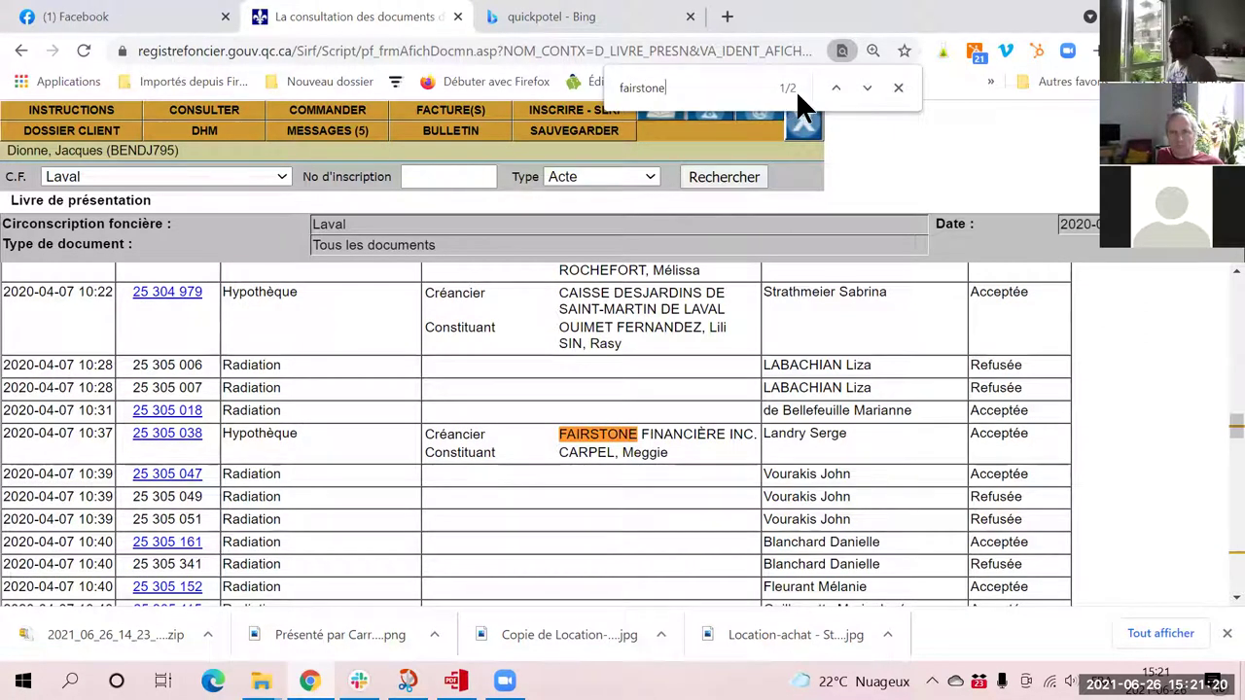
click(864, 87)
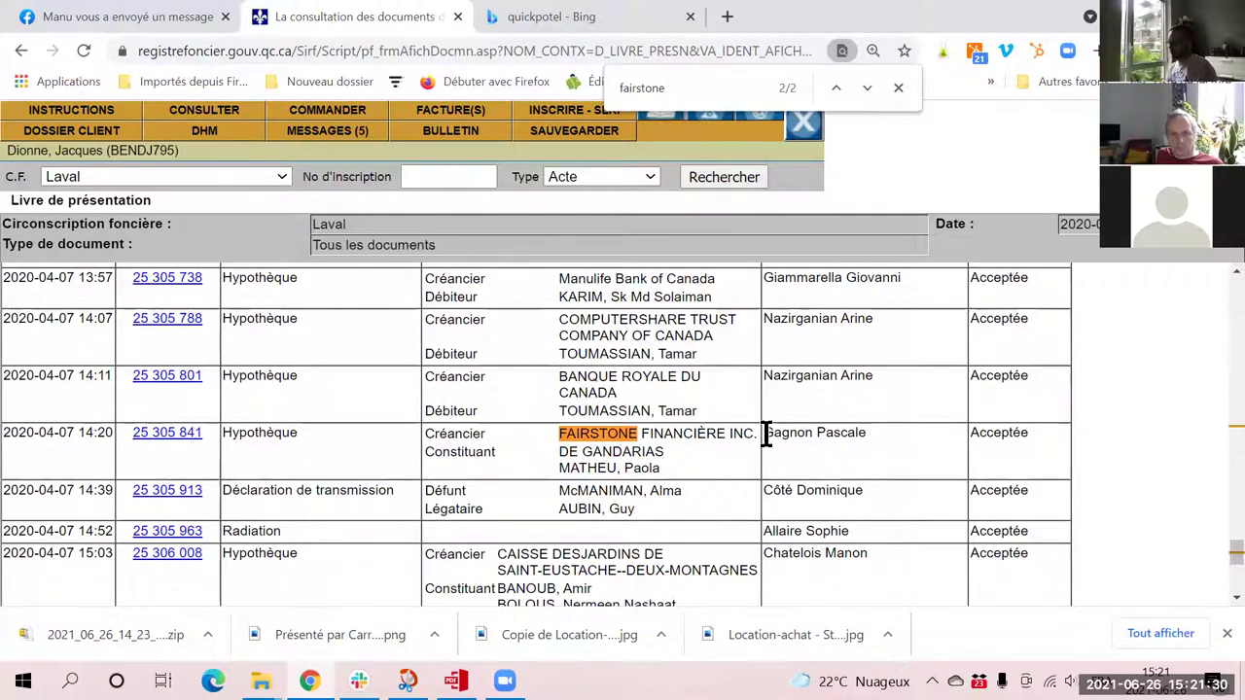
drag(762, 434, 885, 446)
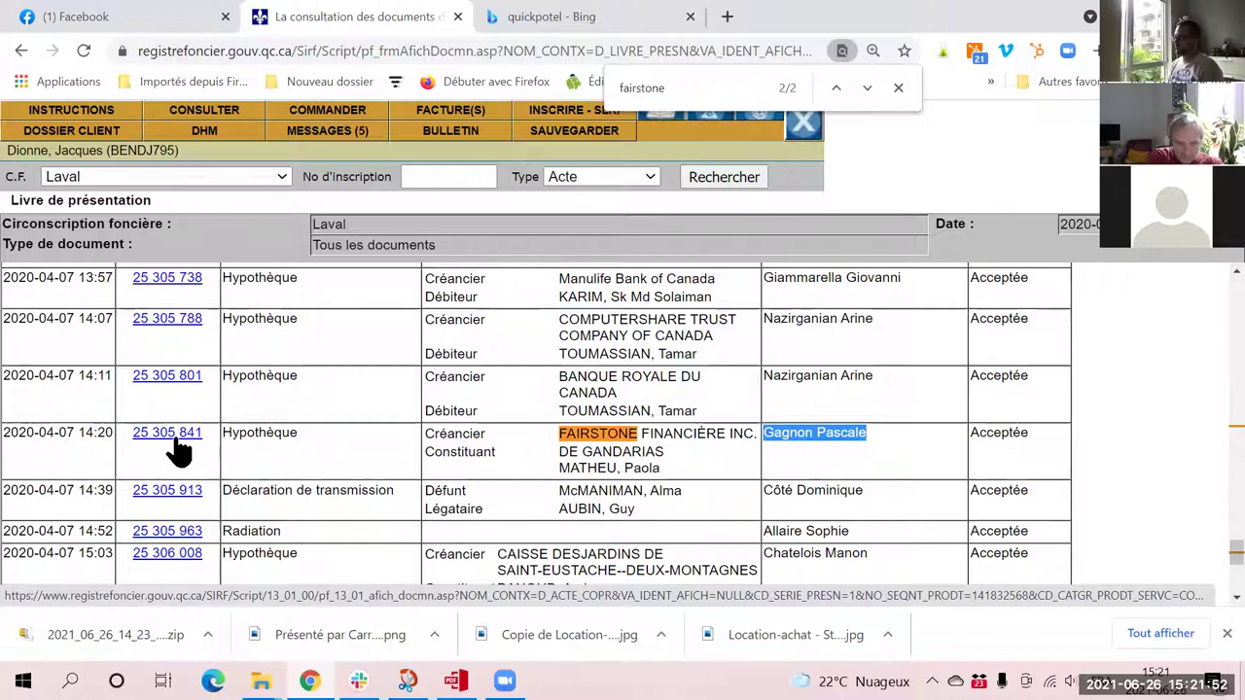
Look through the afternoon entries for the 13:12 Hypothèque and highlight its Créancier, Business Development Bank of Canada.
scroll(500, 399, down, 2)
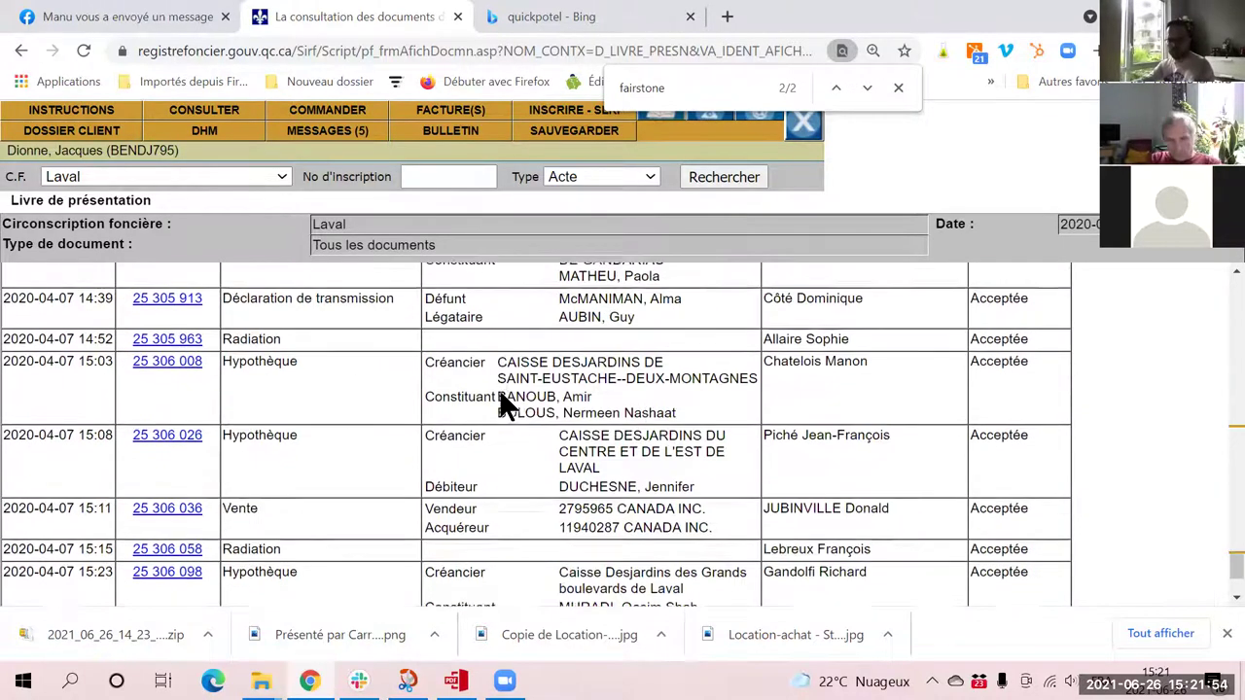
scroll(379, 408, down, 1)
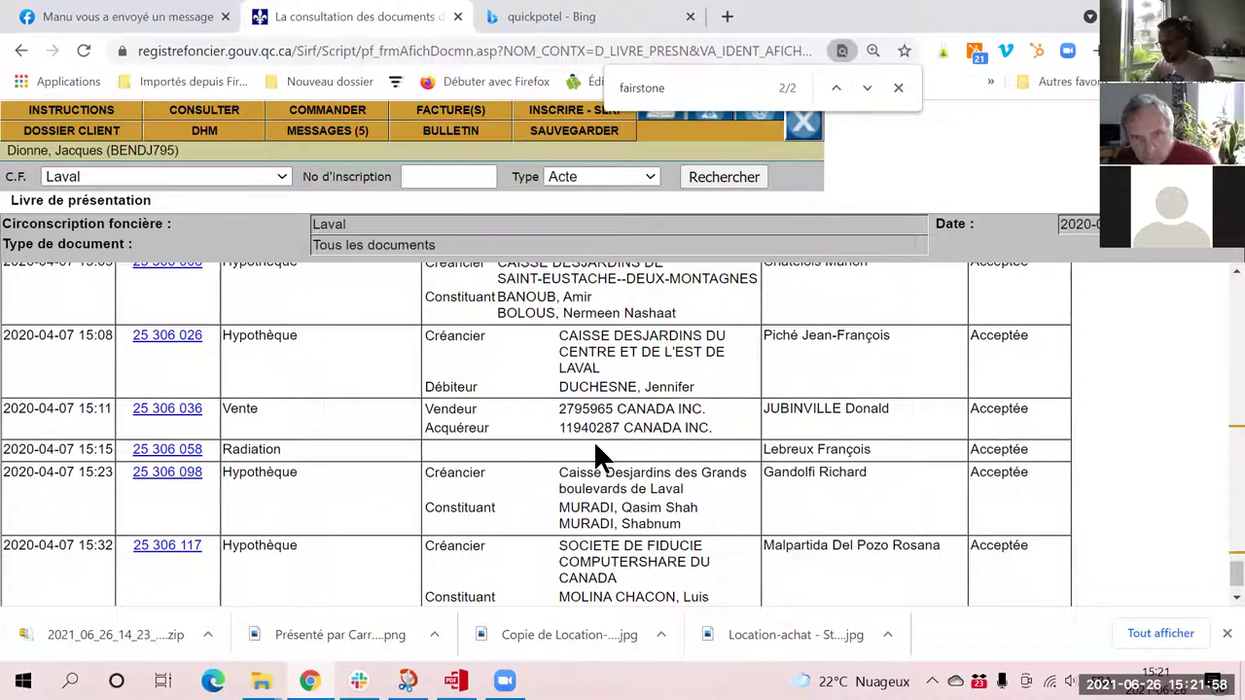
scroll(600, 448, down, 1)
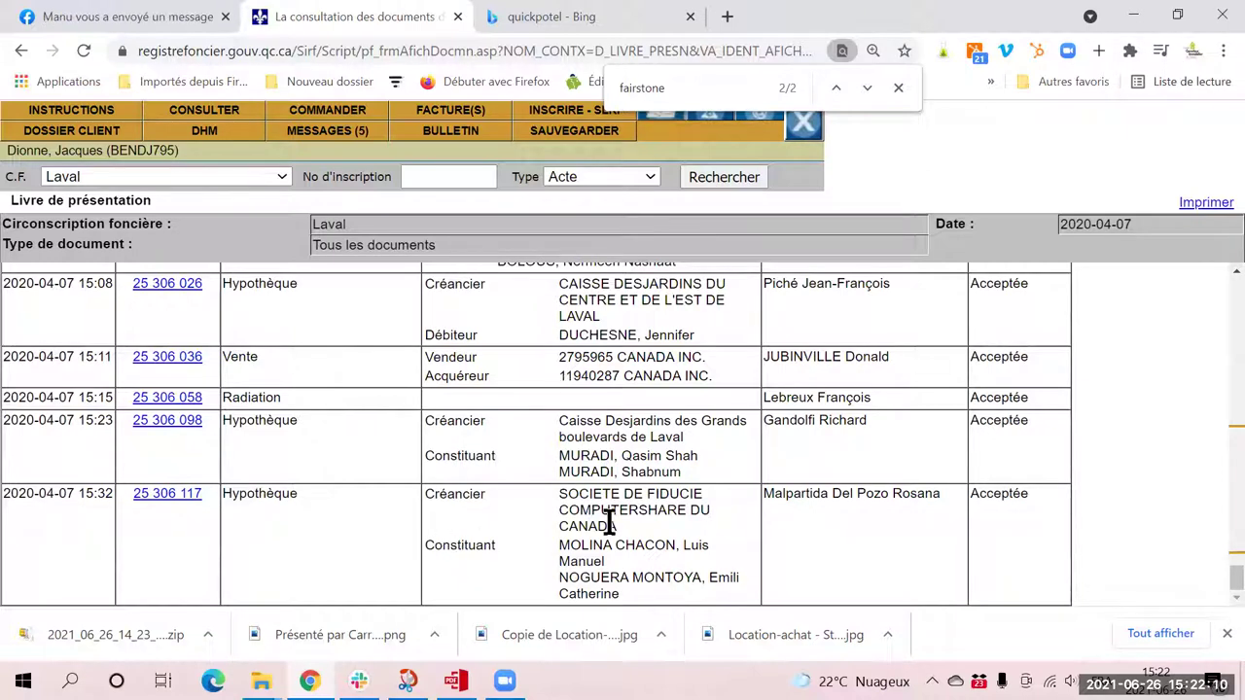
scroll(609, 522, up, 5)
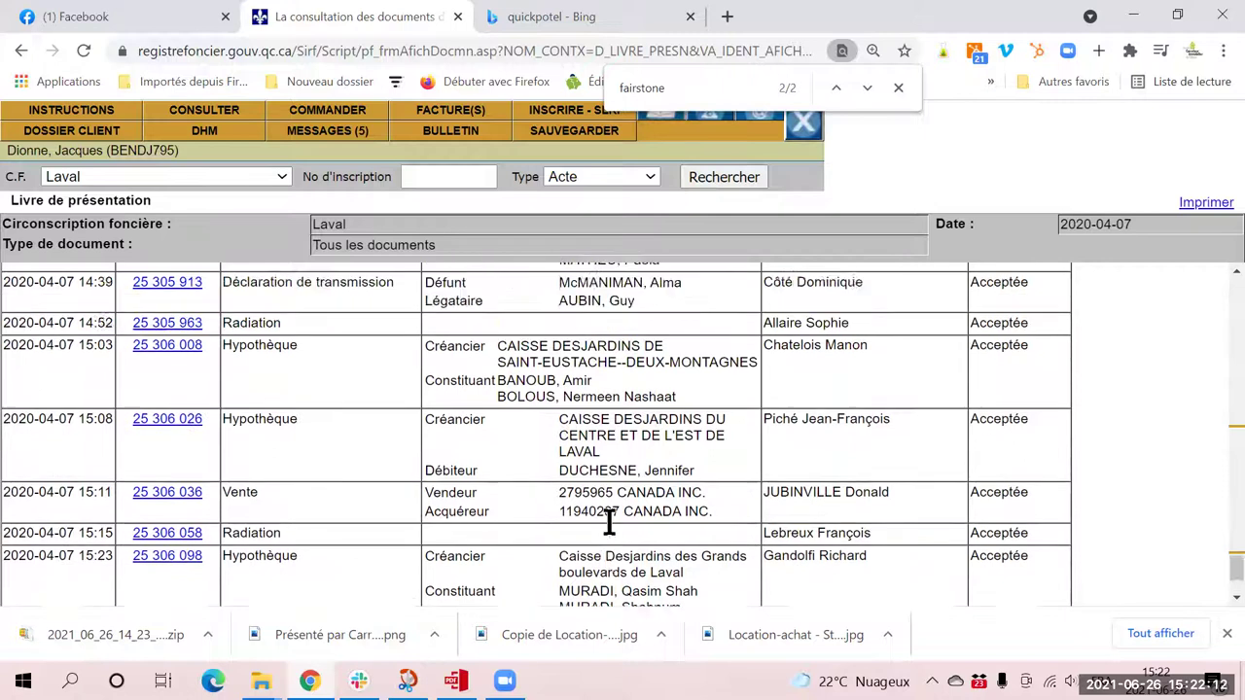
scroll(610, 523, up, 1)
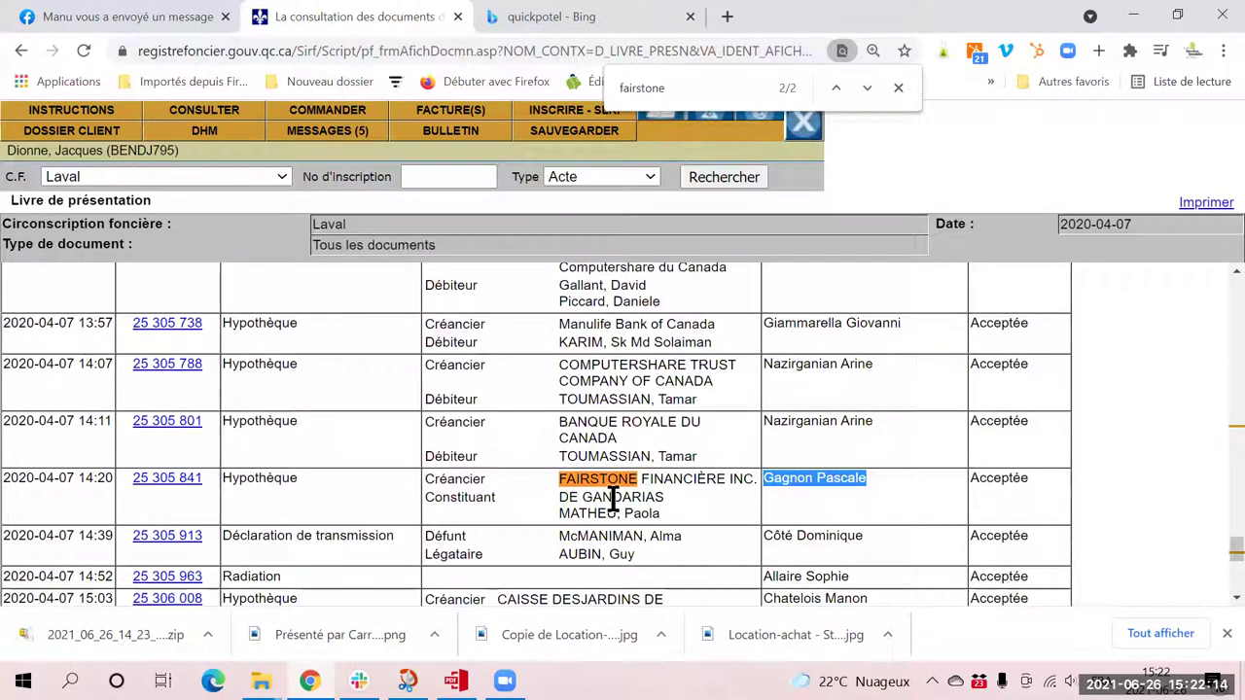
scroll(607, 518, up, 1)
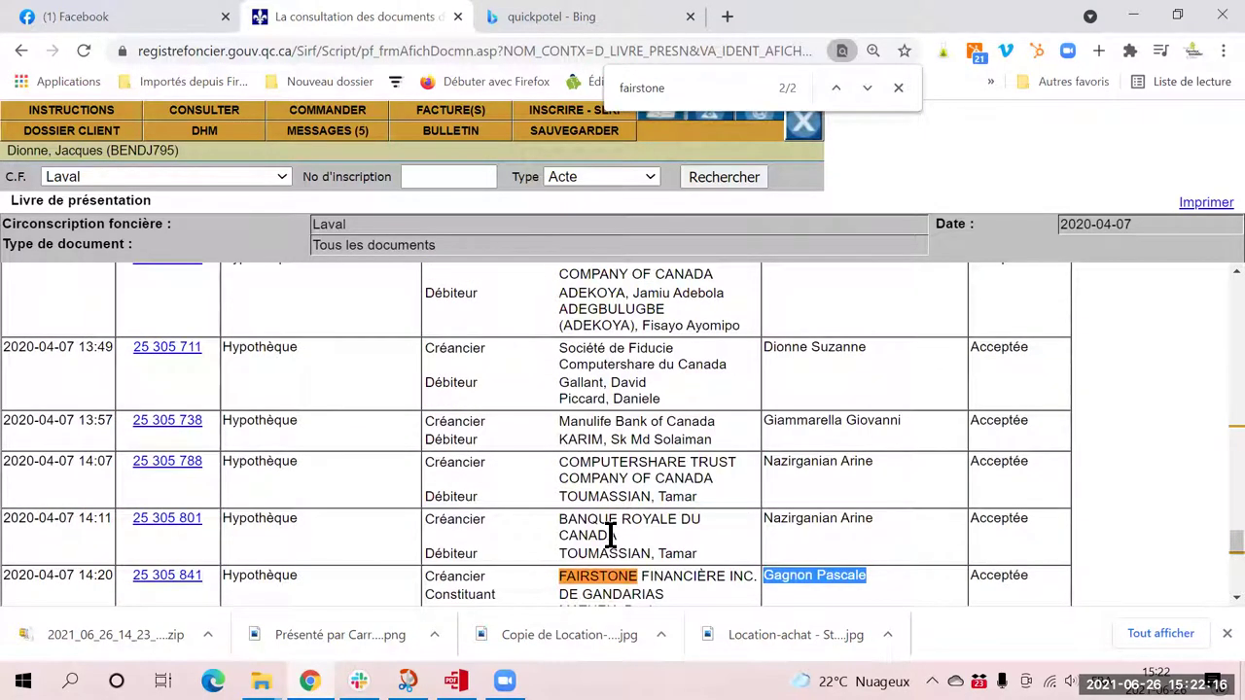
scroll(610, 533, up, 1)
scroll(642, 525, up, 2)
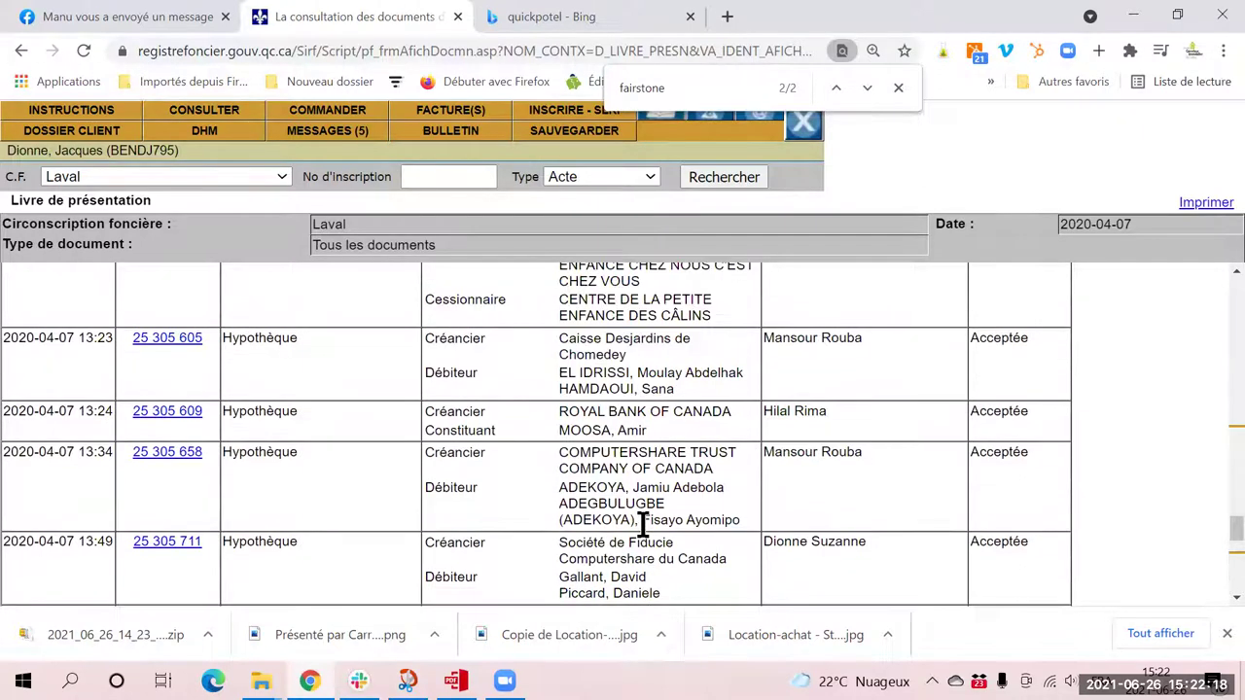
scroll(641, 525, up, 3)
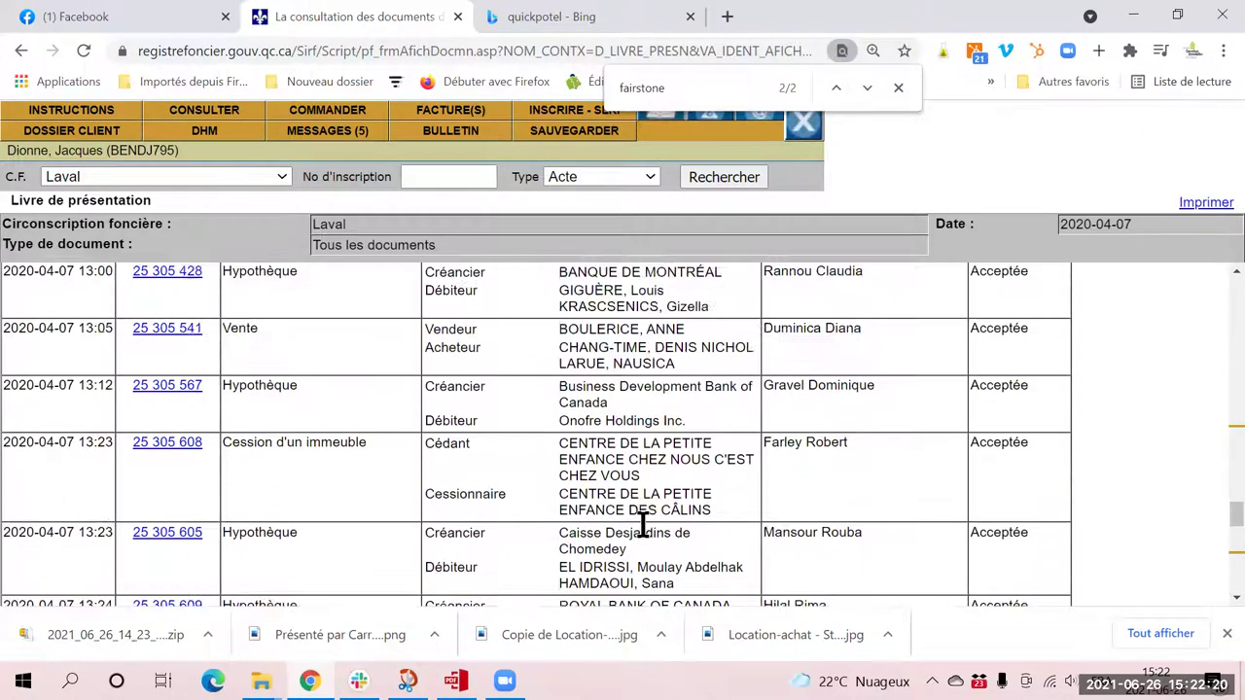
scroll(642, 525, down, 1)
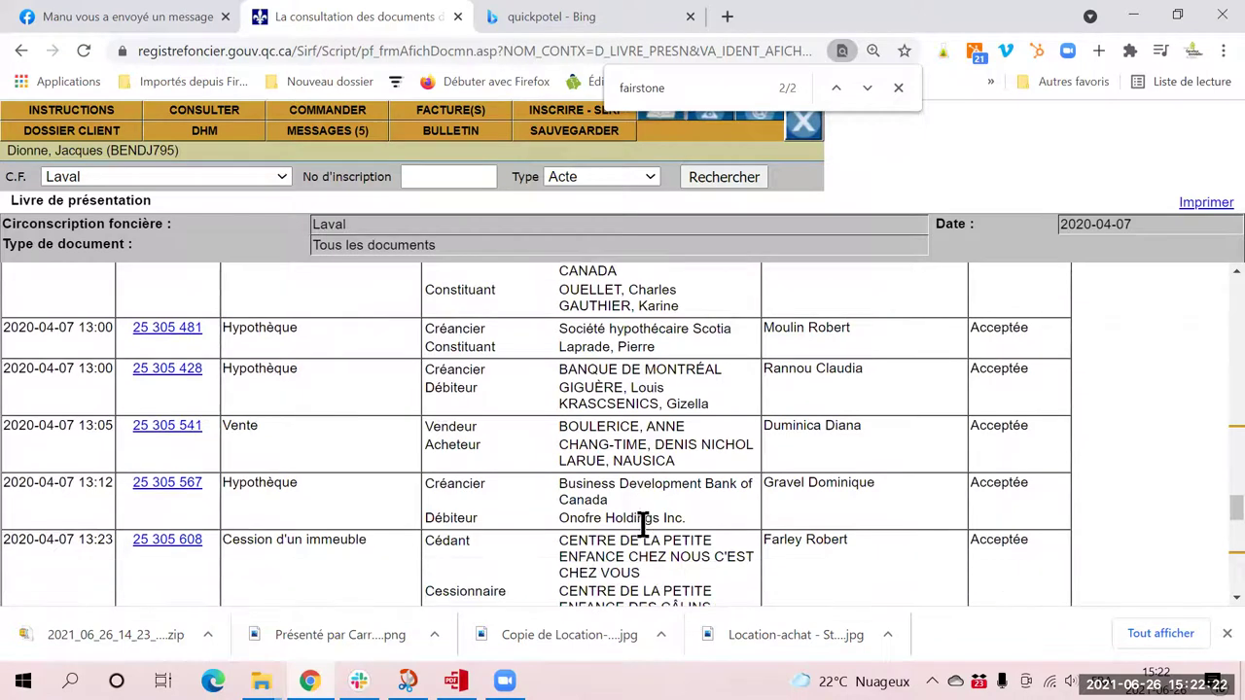
drag(561, 484, 642, 501)
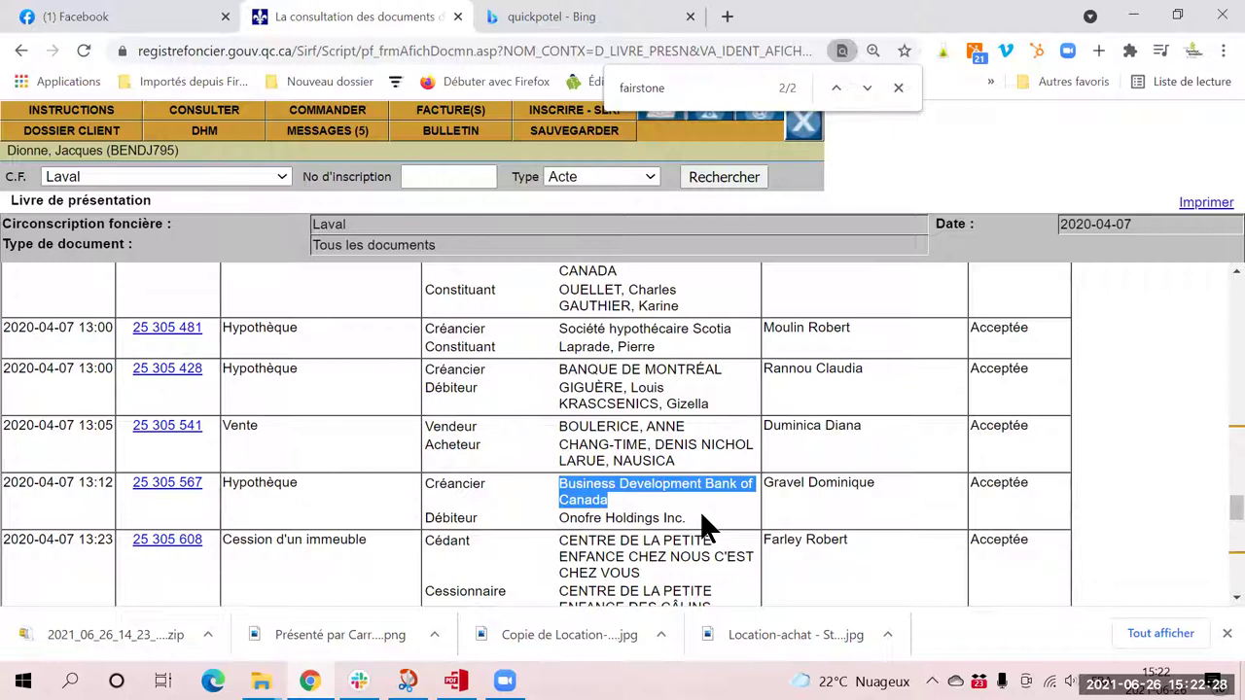
Look back through the 13:00 entries for the Vente act and highlight its act type and the Vendeur role.
scroll(660, 490, up, 1)
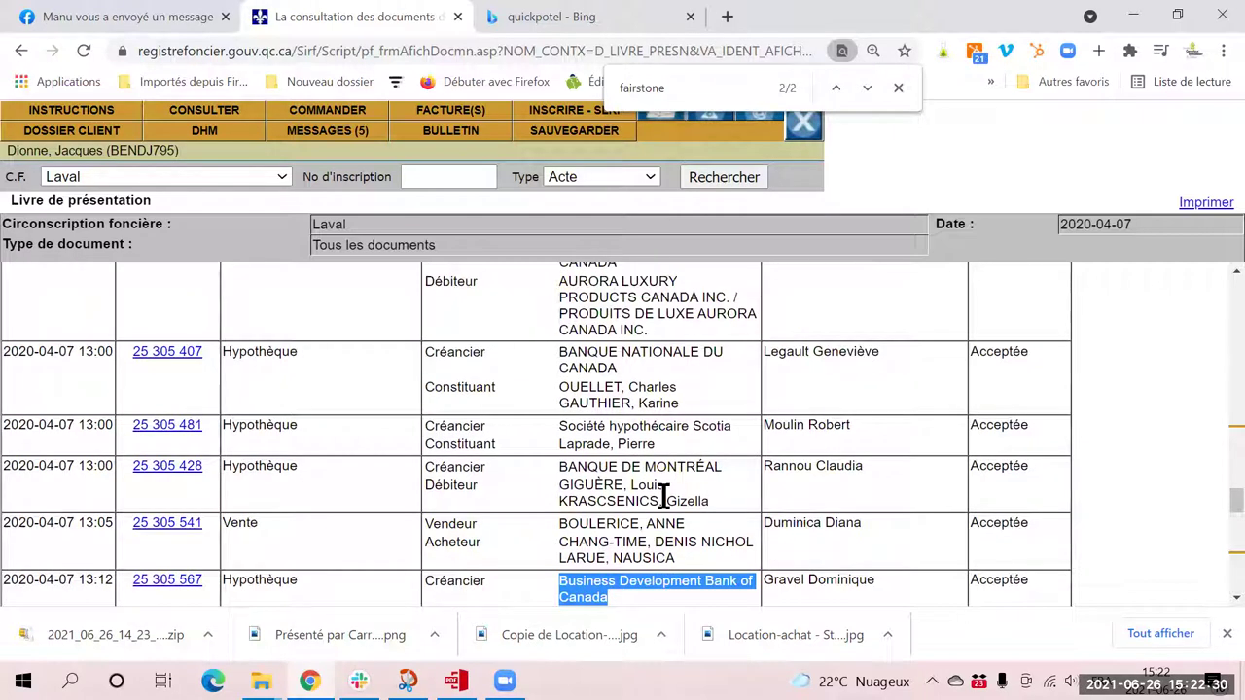
scroll(671, 468, up, 1)
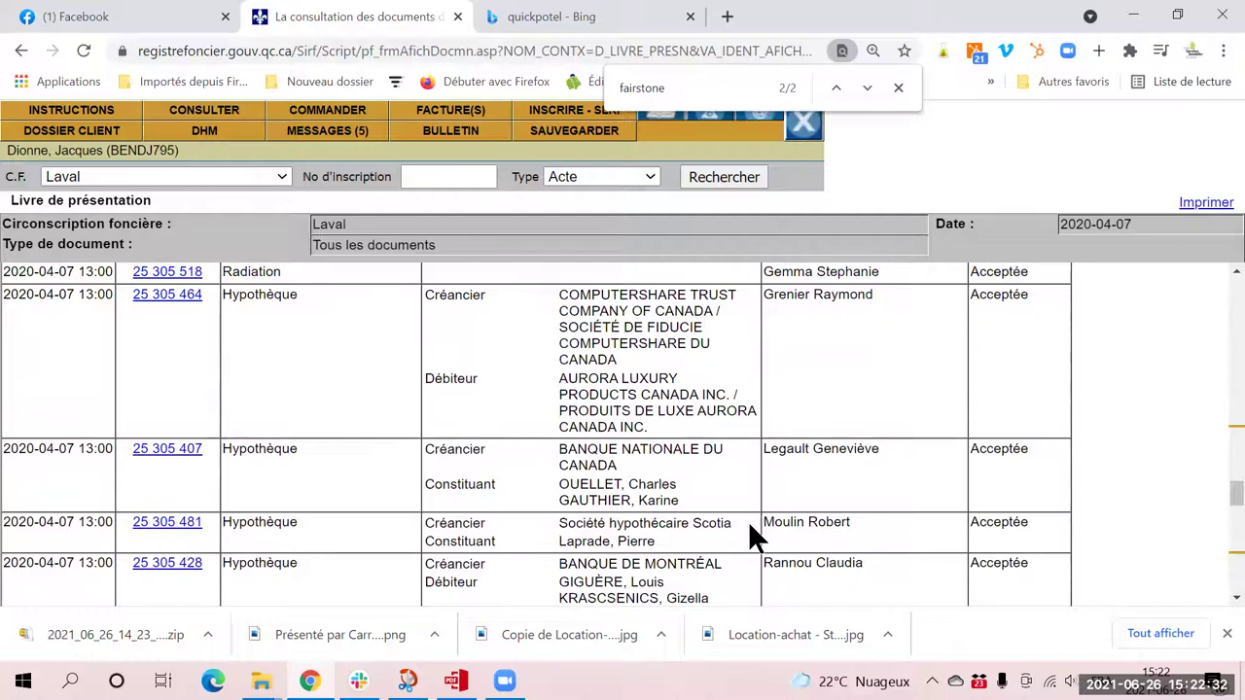
scroll(750, 526, up, 1)
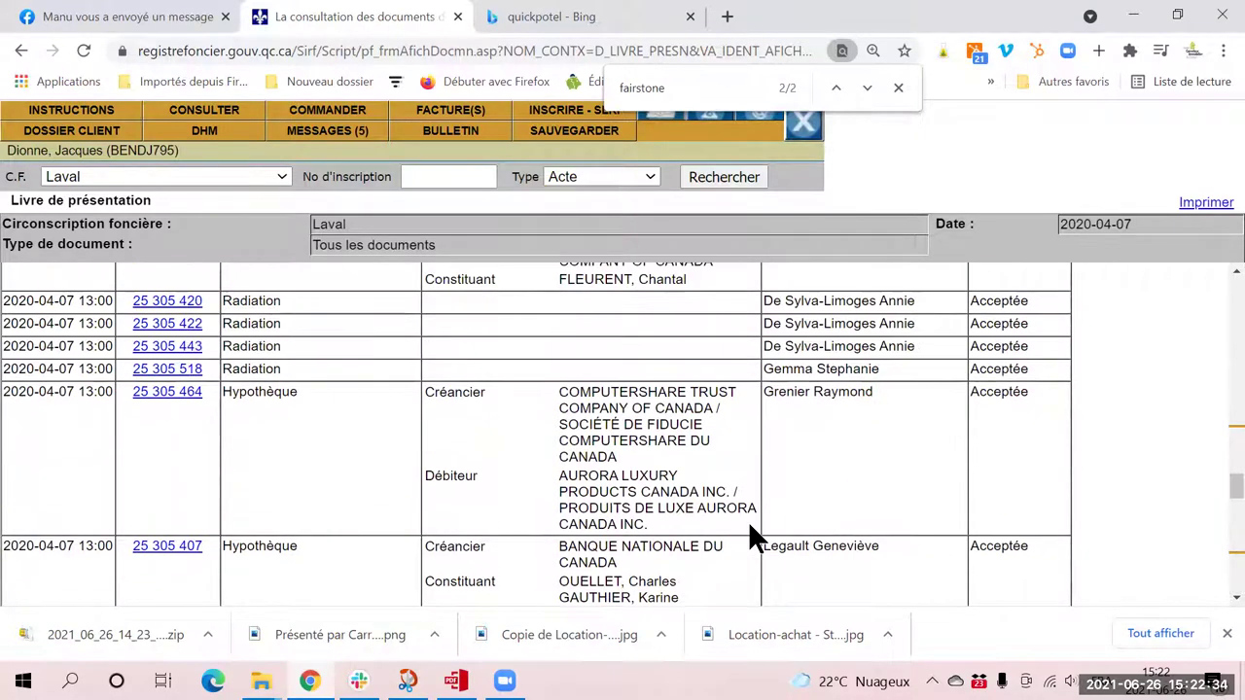
scroll(750, 526, up, 2)
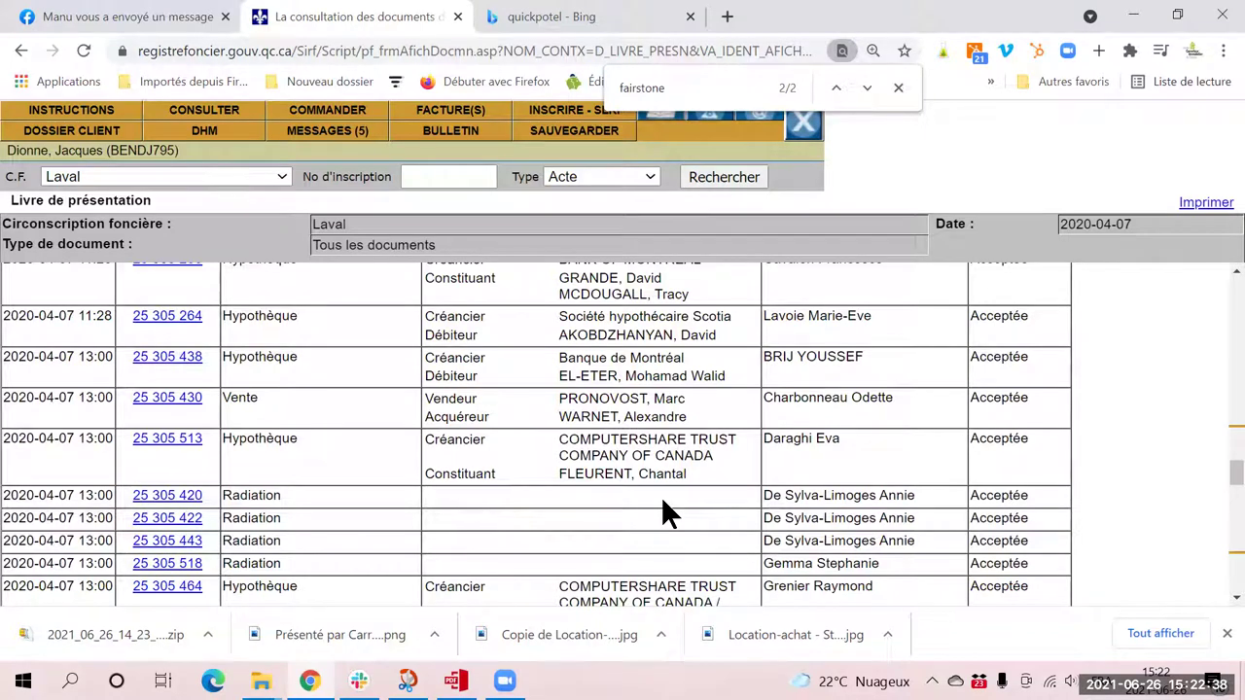
scroll(662, 502, up, 1)
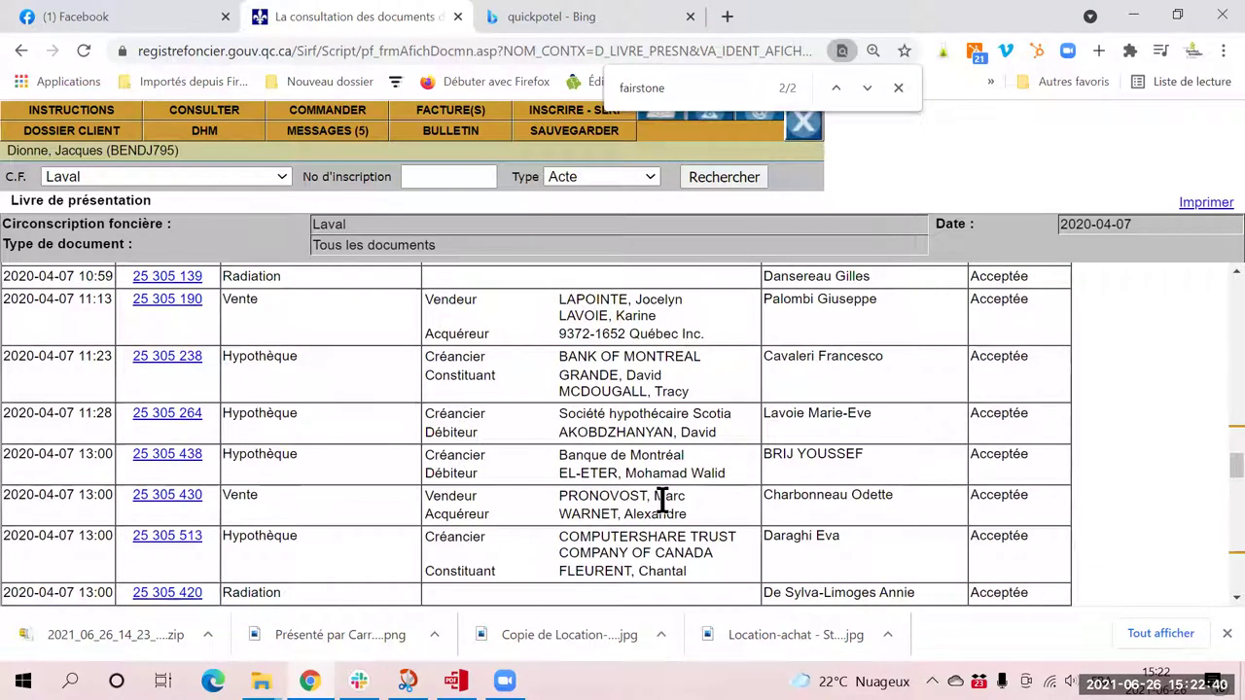
double_click(244, 496)
double_click(457, 497)
click(678, 496)
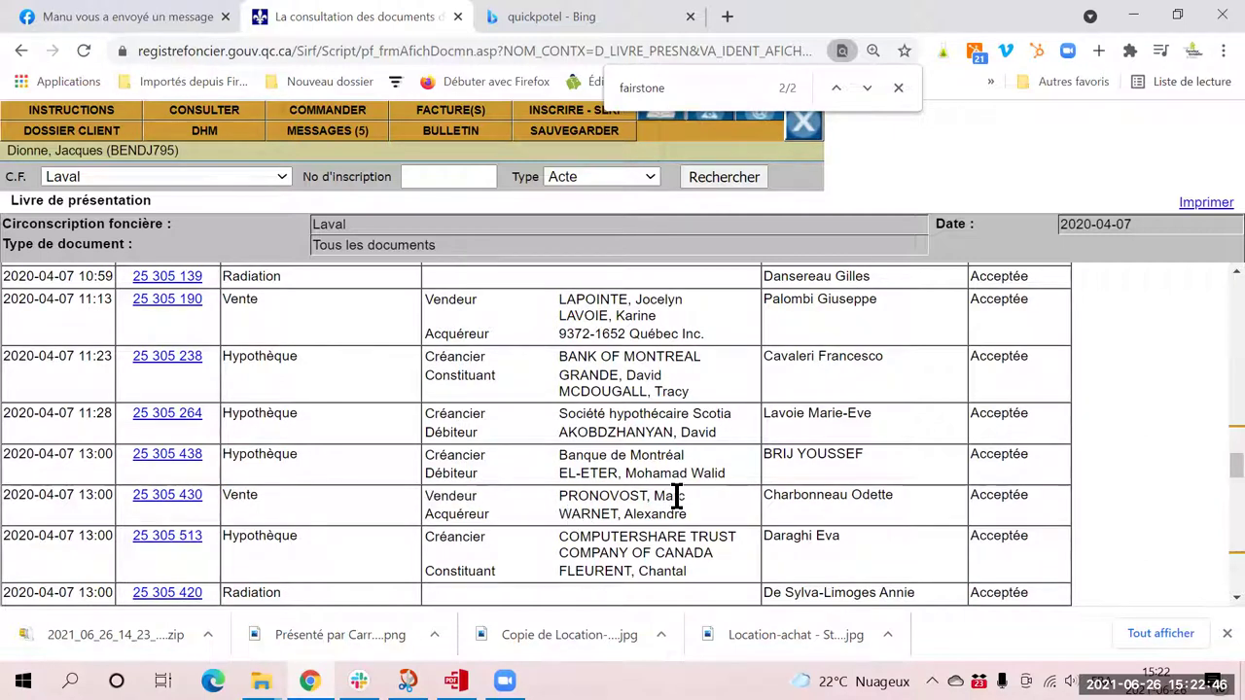
Highlight the seller's first name in the 13:00 Vente entry and return to the 10:37 Fairstone Hypothèque entry.
double_click(678, 496)
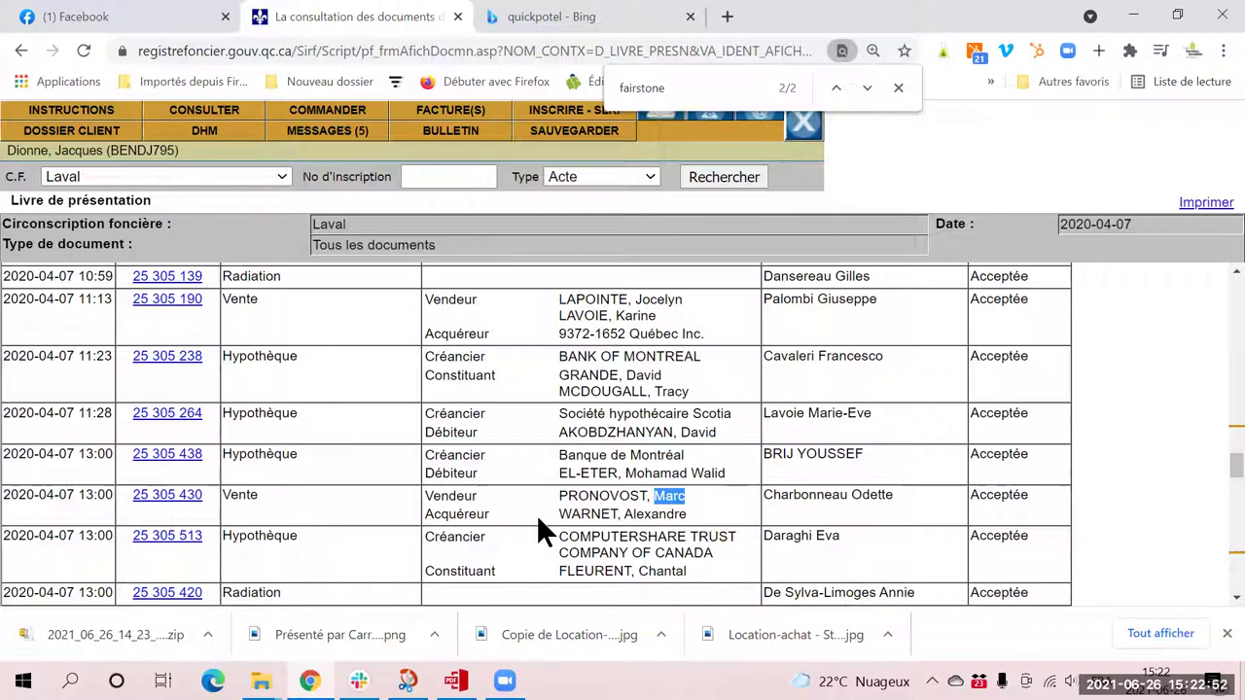
scroll(550, 515, up, 1)
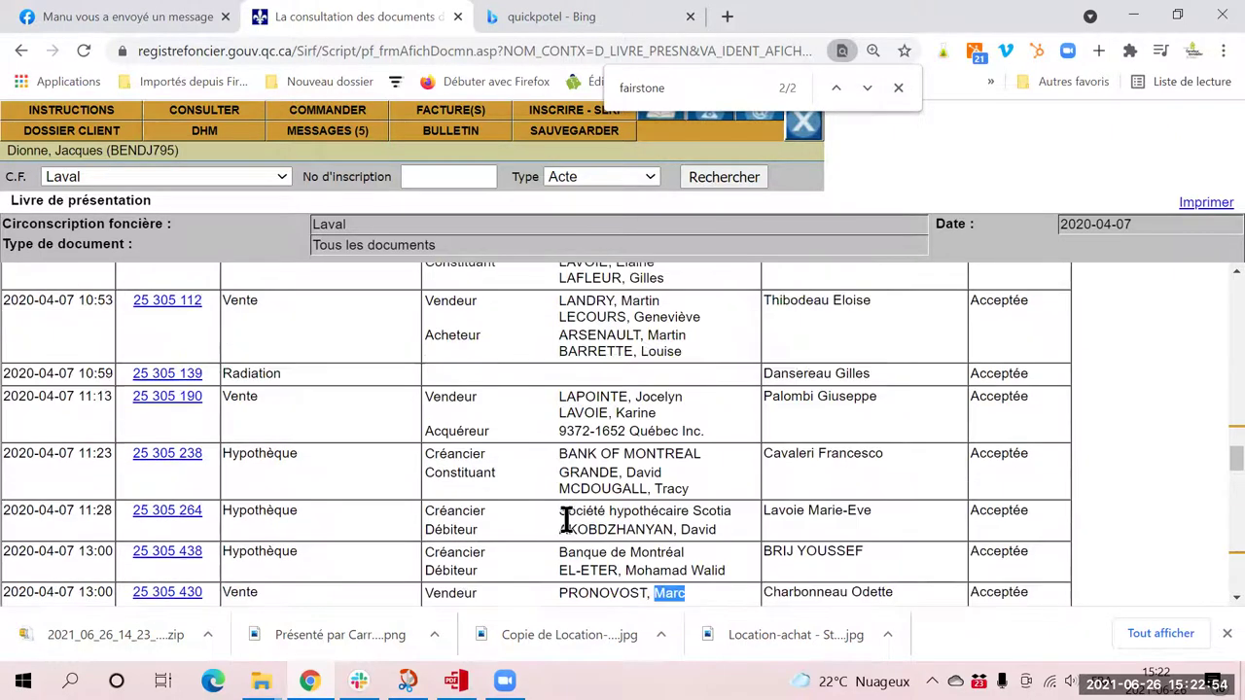
scroll(563, 516, up, 1)
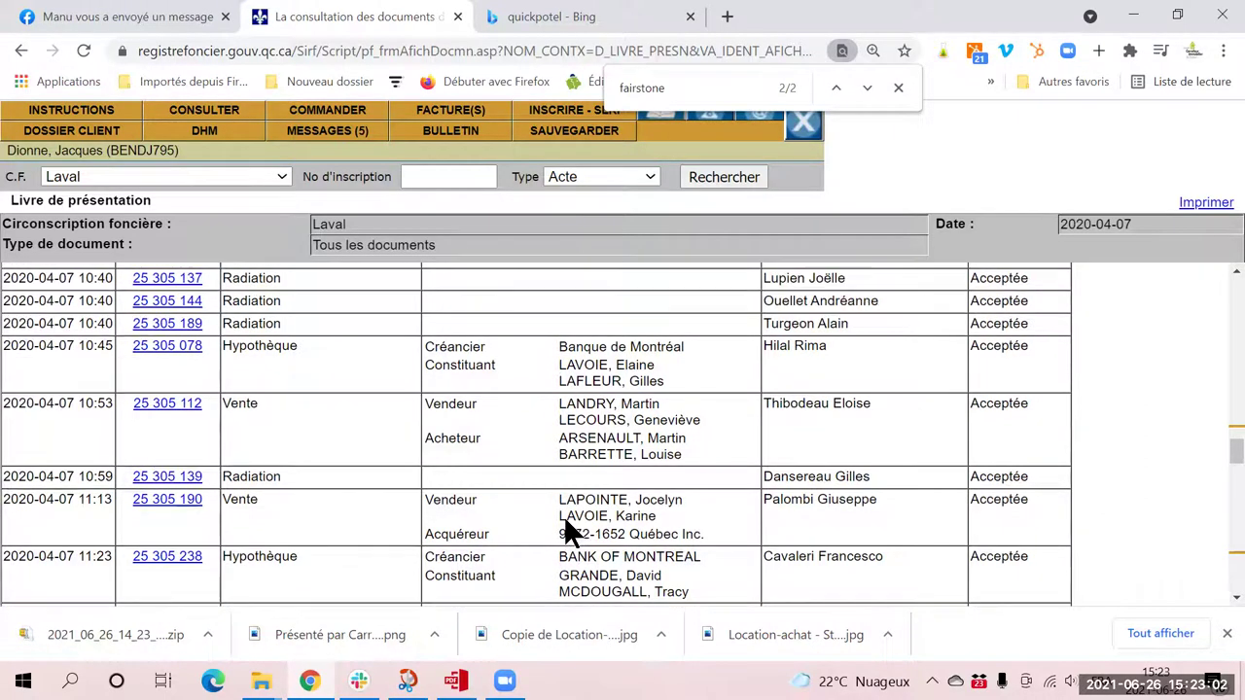
scroll(564, 516, up, 4)
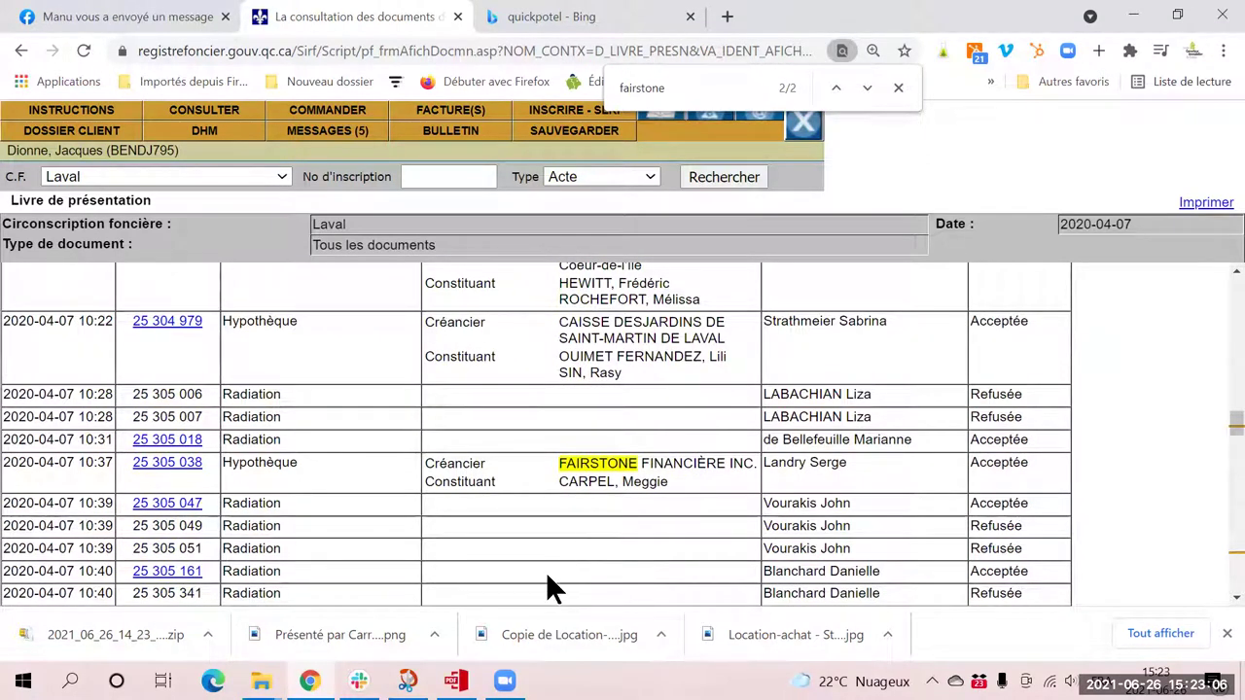
Switch to PDFescape Desktop, show 5462580-1.pdf and examine the mortgage deed's registration header, lender, borrower and opening debt clauses.
key(alt+Tab)
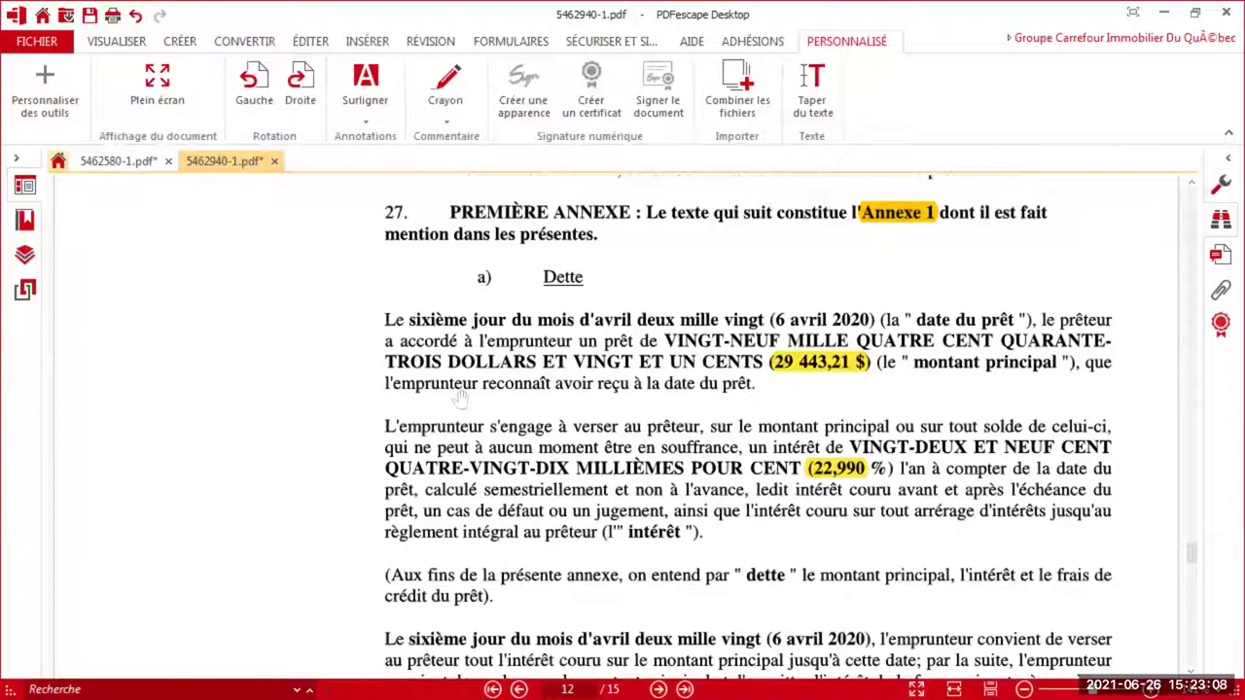
click(123, 160)
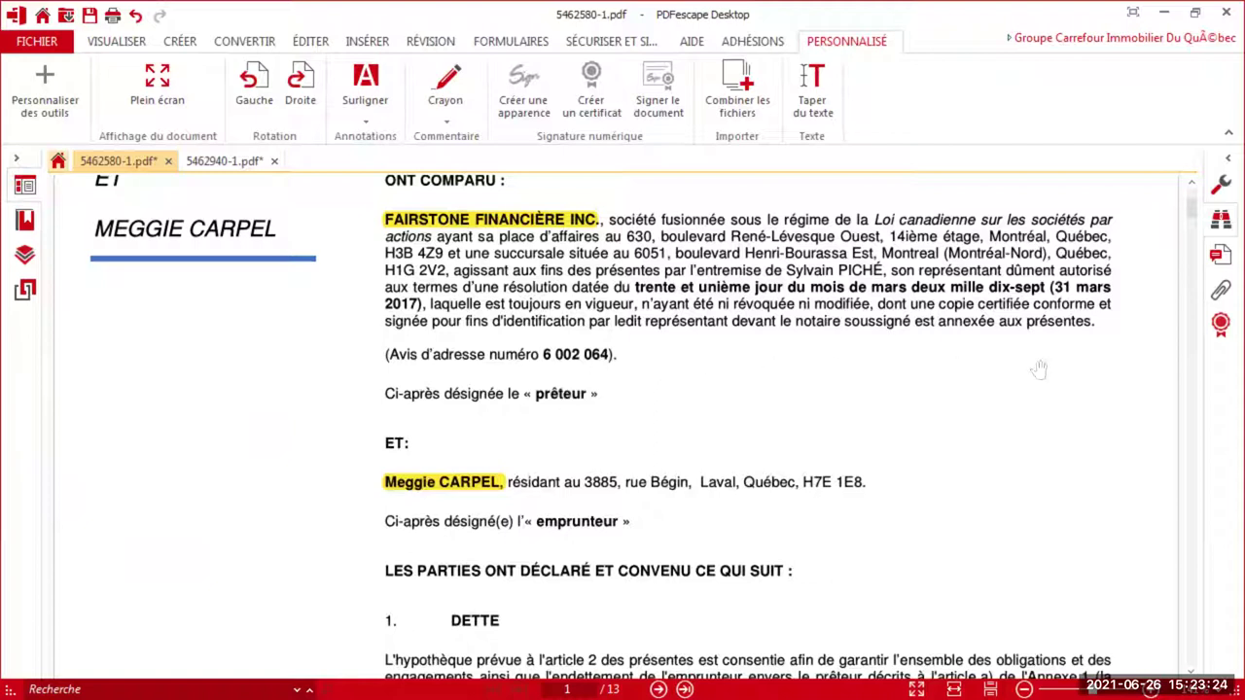
scroll(1174, 194, up, 5)
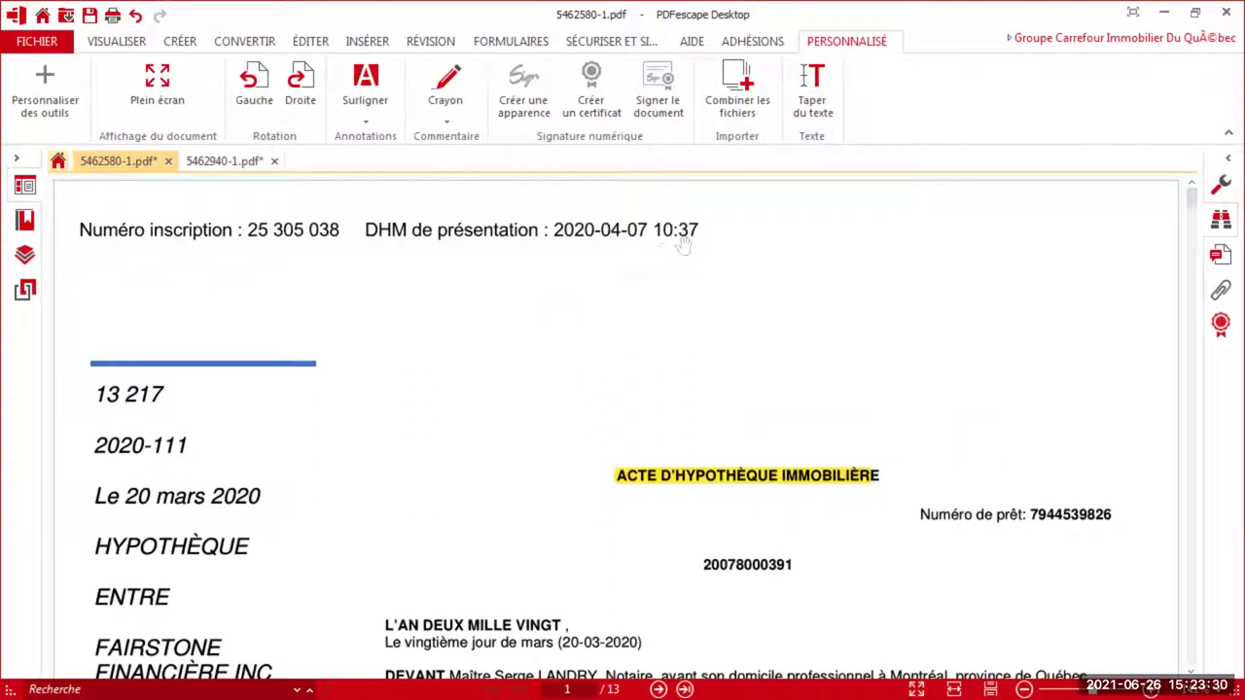
scroll(617, 370, down, 7)
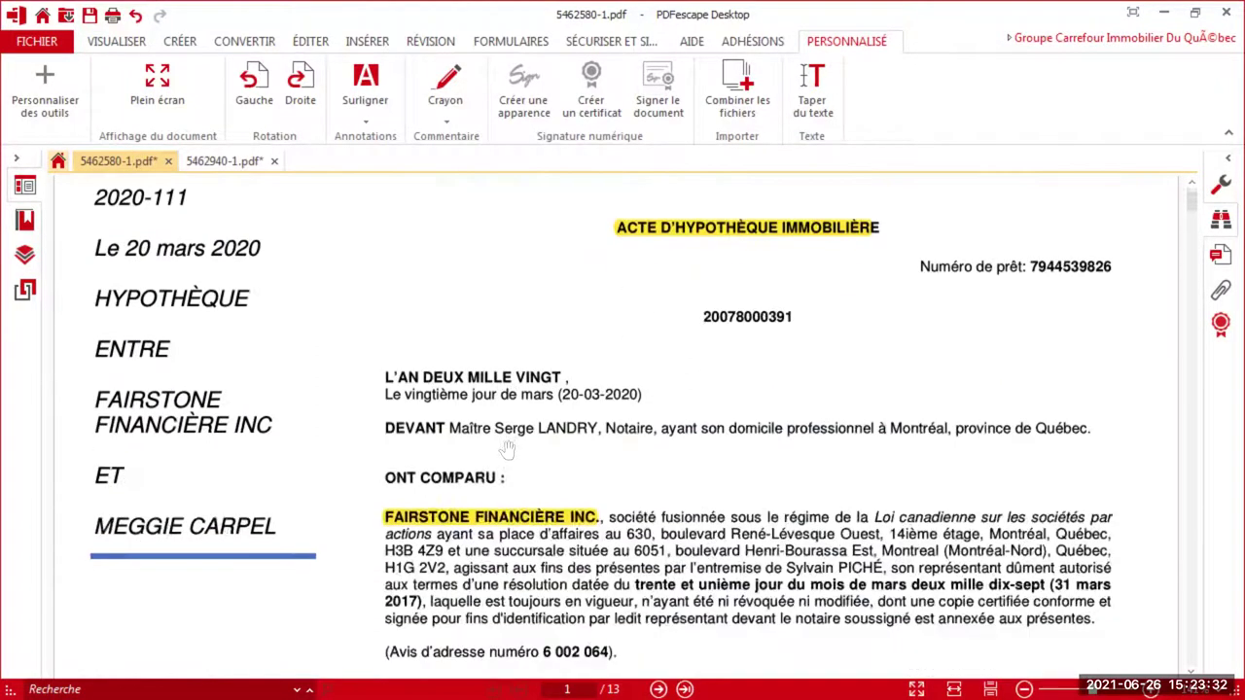
scroll(508, 450, down, 5)
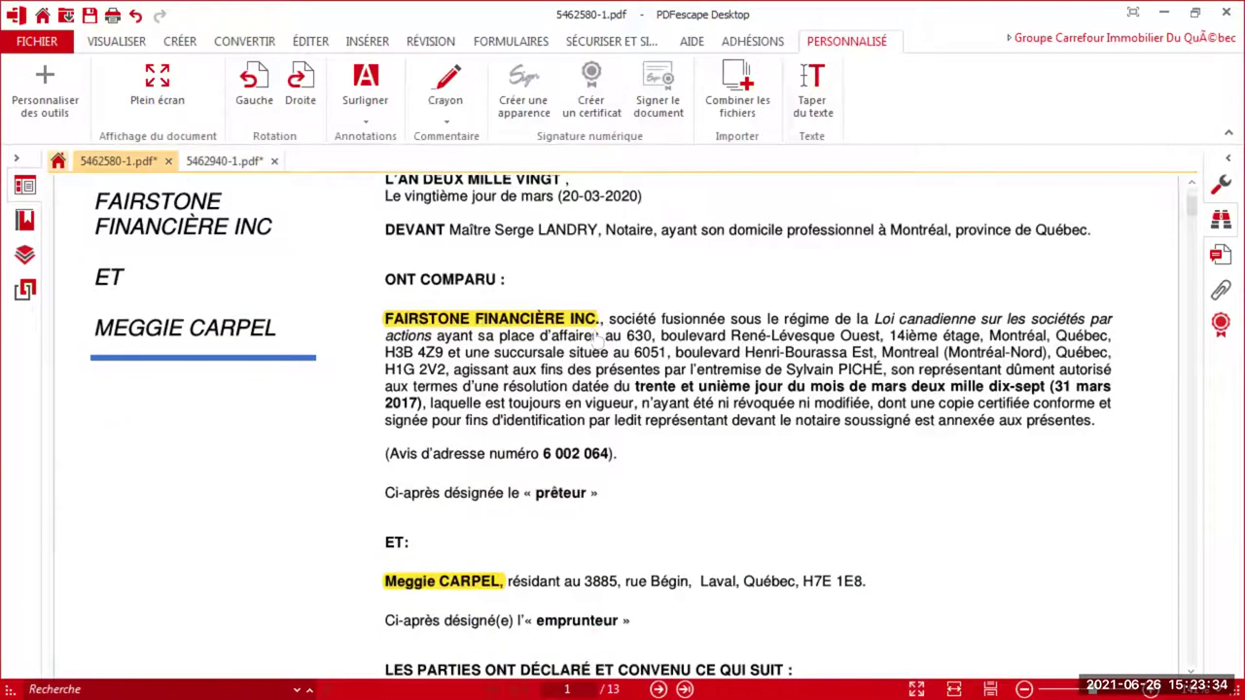
scroll(563, 424, down, 1)
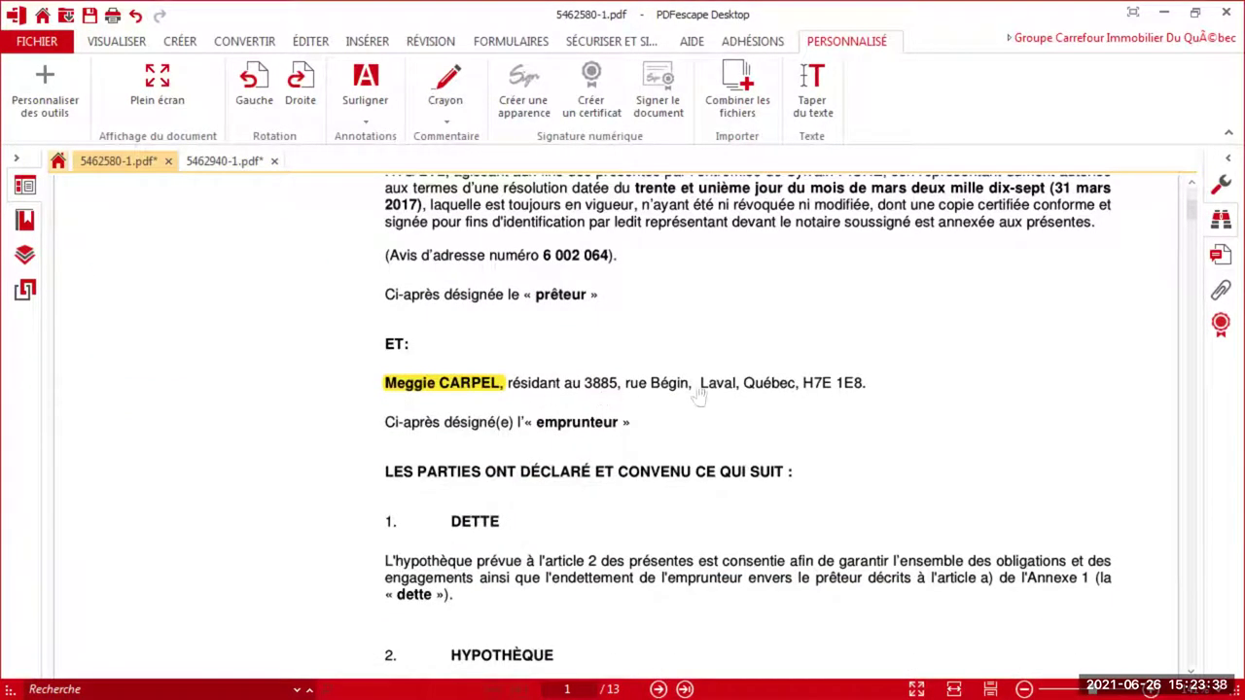
scroll(734, 390, down, 4)
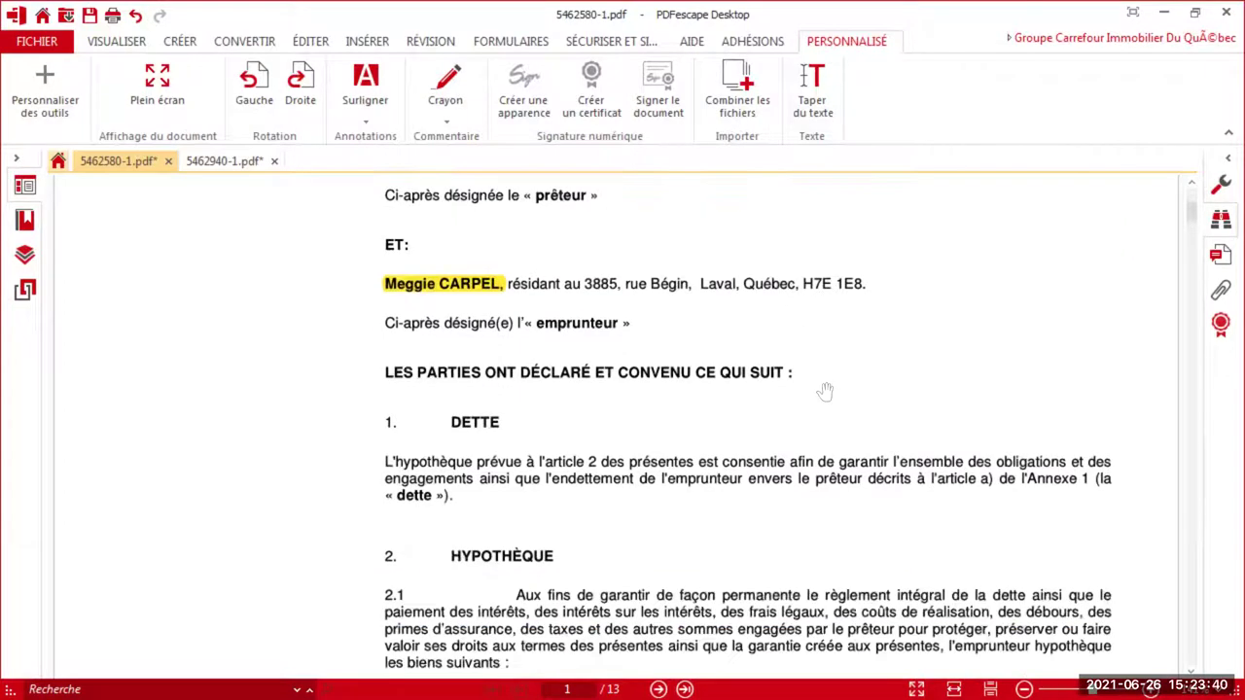